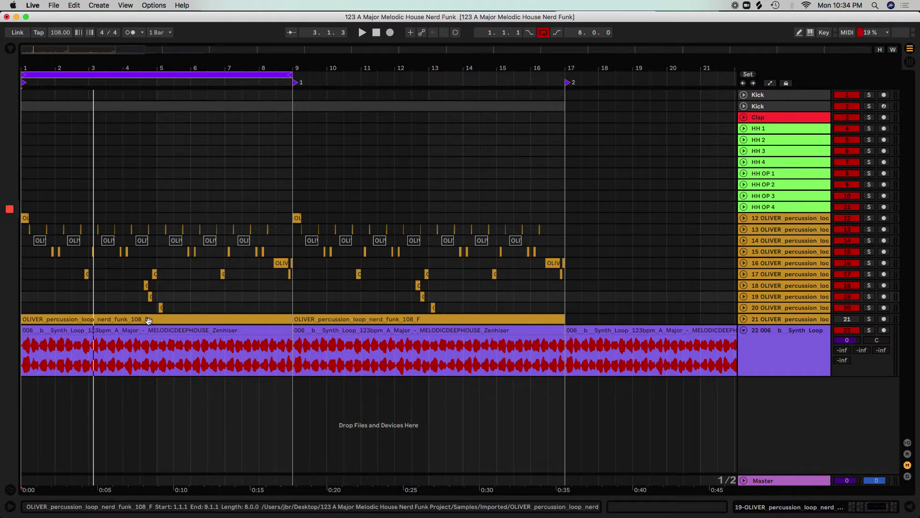
# - Open the percussion loop clip on track 21 in the clip view and play that track soloed
pyautogui.press('Right')
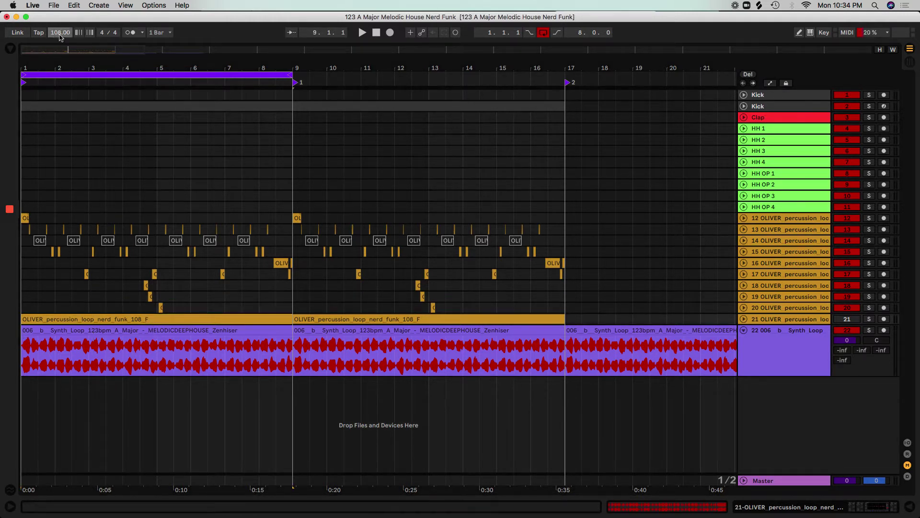
pyautogui.doubleClick(530, 319)
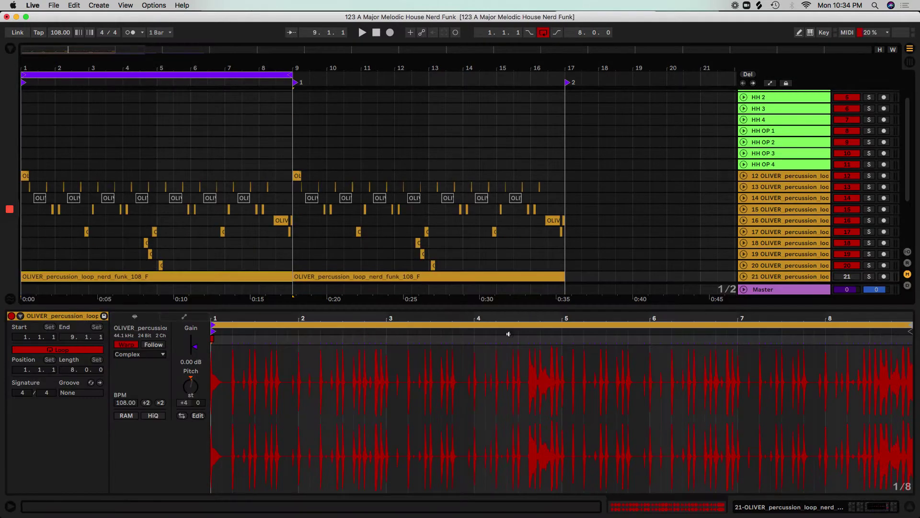
pyautogui.click(868, 277)
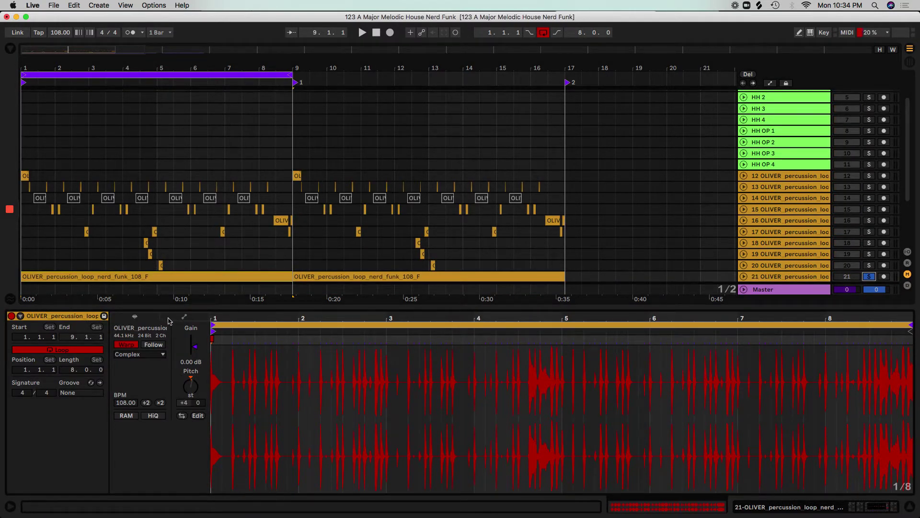
pyautogui.press('space')
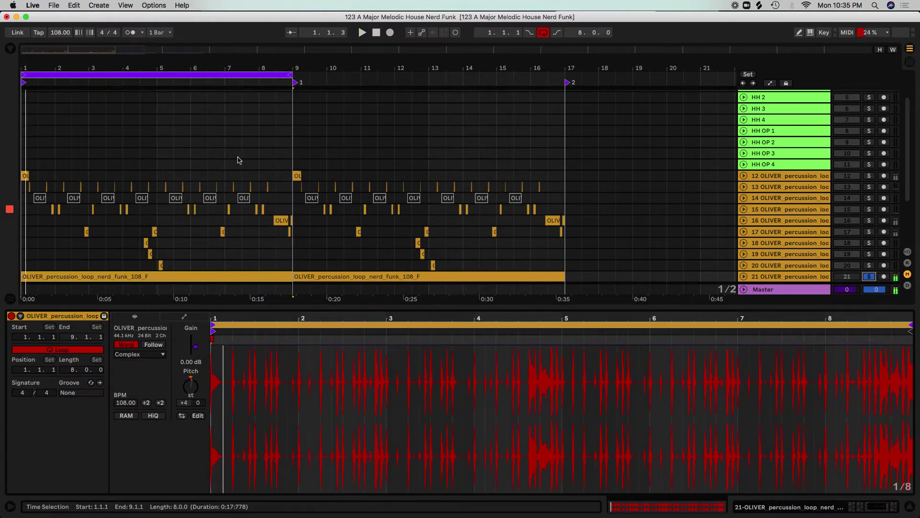
# - Reactivate all the deactivated percussion clips on track 14
pyautogui.press('super+z')
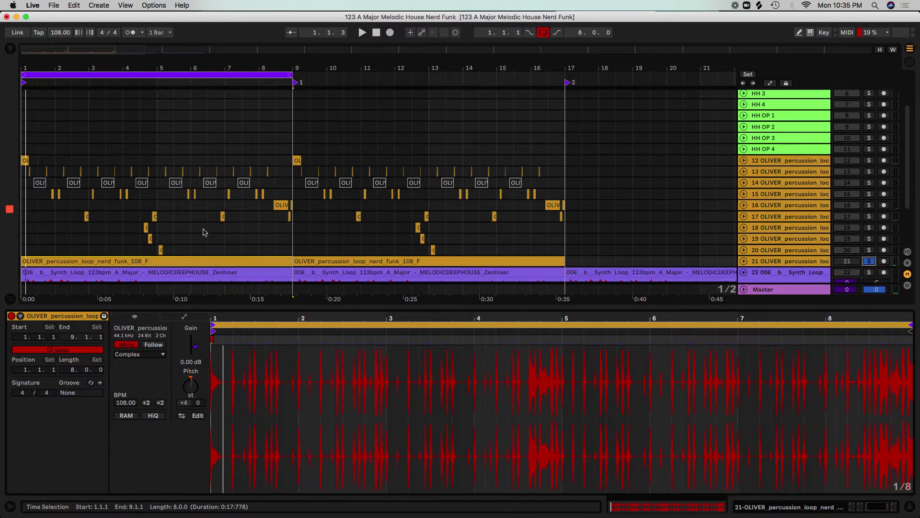
pyautogui.moveTo(379, 168); pyautogui.dragTo(9, 170)
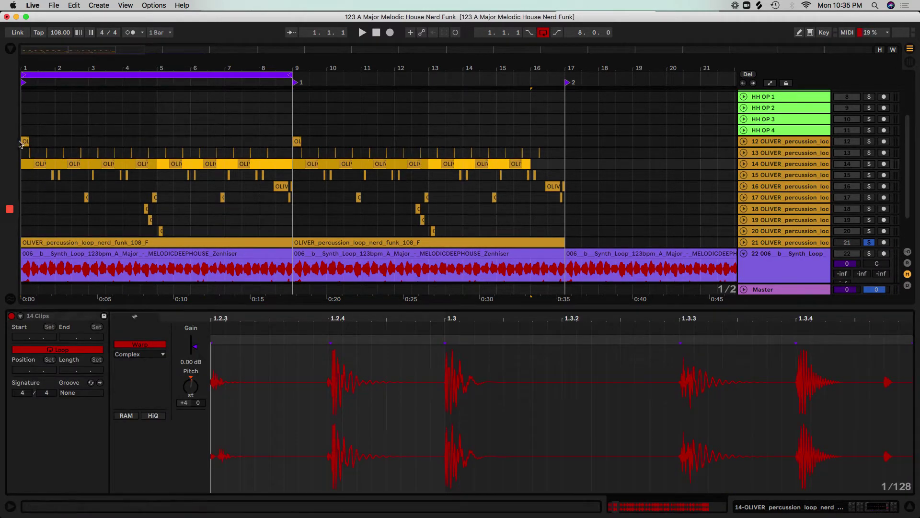
# - Unfold percussion tracks 12 through 20 and hide the clip detail view
pyautogui.click(23, 141)
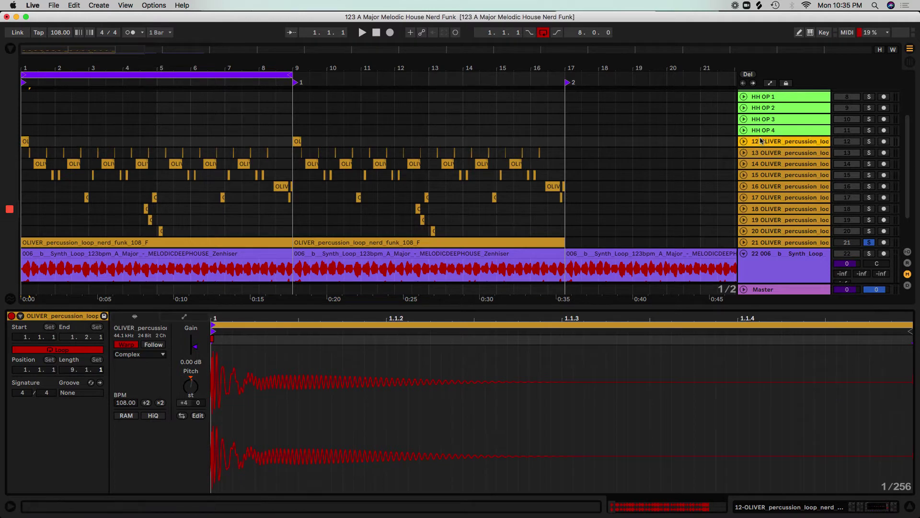
pyautogui.keyDown('shift'); pyautogui.click(763, 232); pyautogui.keyUp('shift')
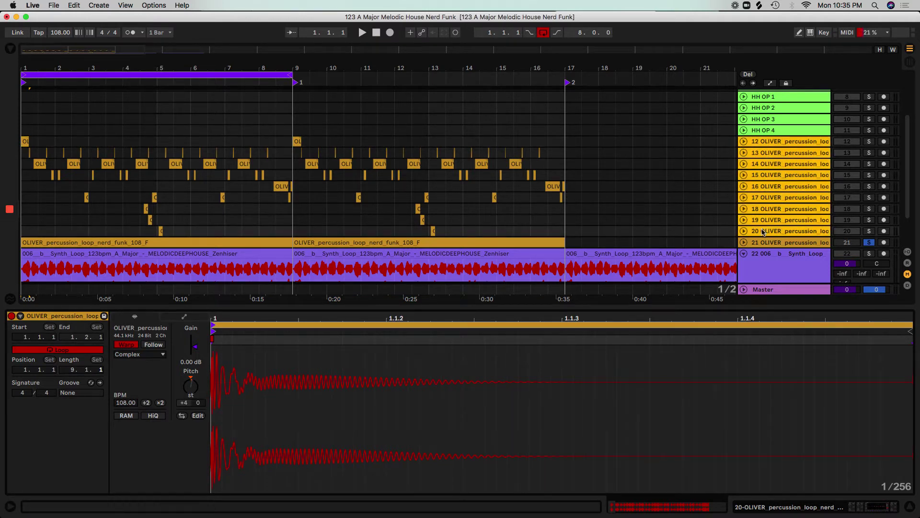
pyautogui.press('Right')
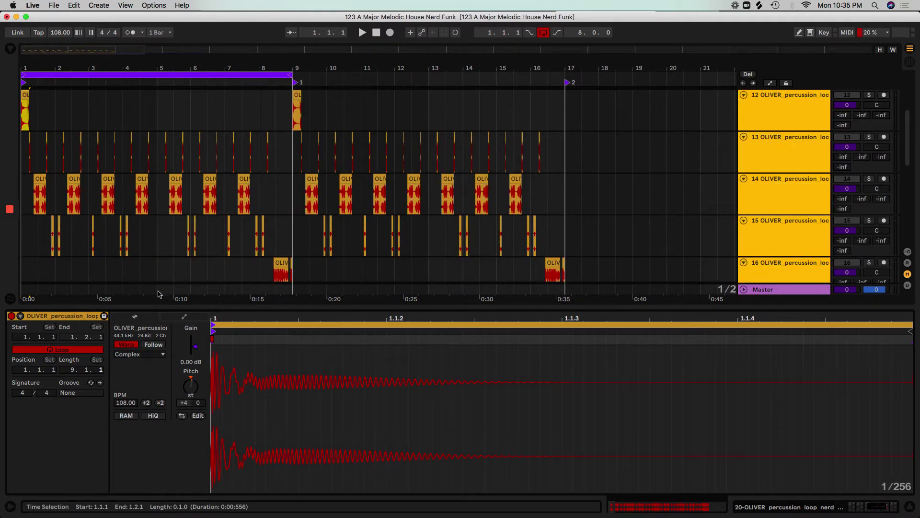
pyautogui.press('super+alt+l')
pyautogui.scroll(-3, 205, 282)
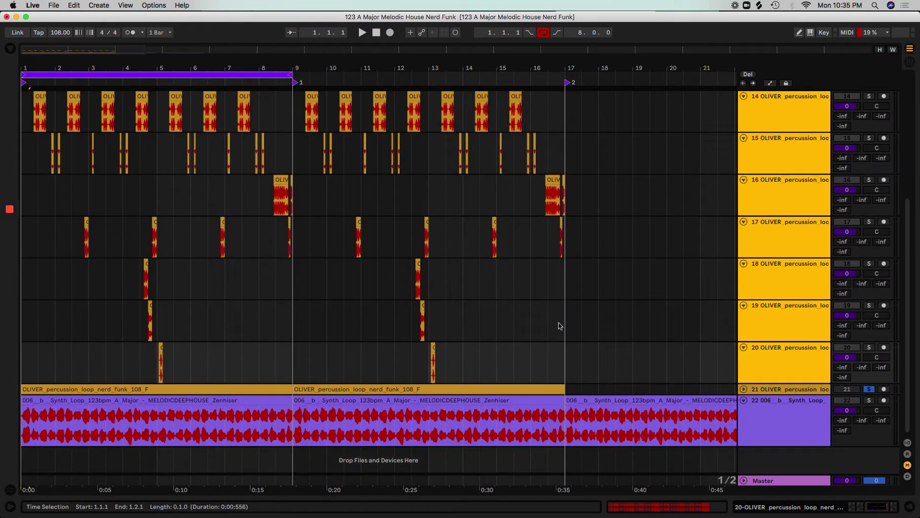
# - Take percussion loop track 21 out of solo and activate both Kick tracks
pyautogui.click(870, 390)
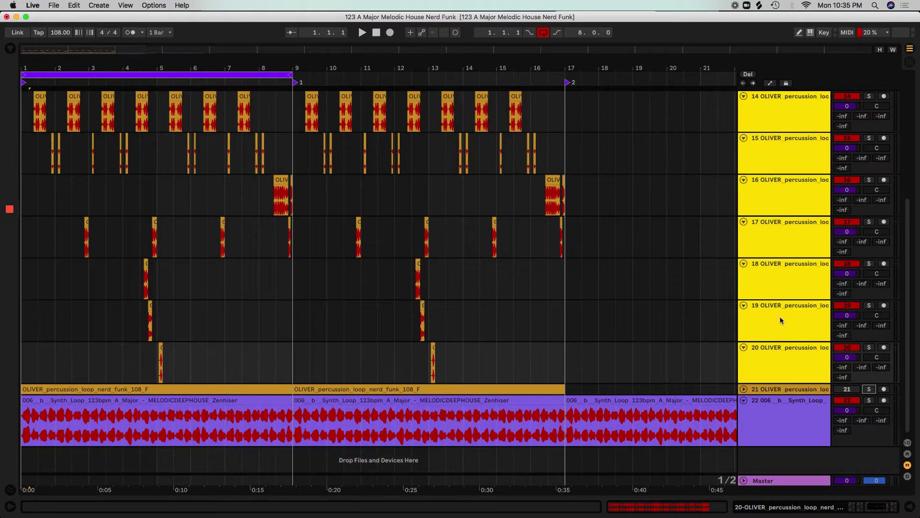
pyautogui.scroll(5, 771, 276)
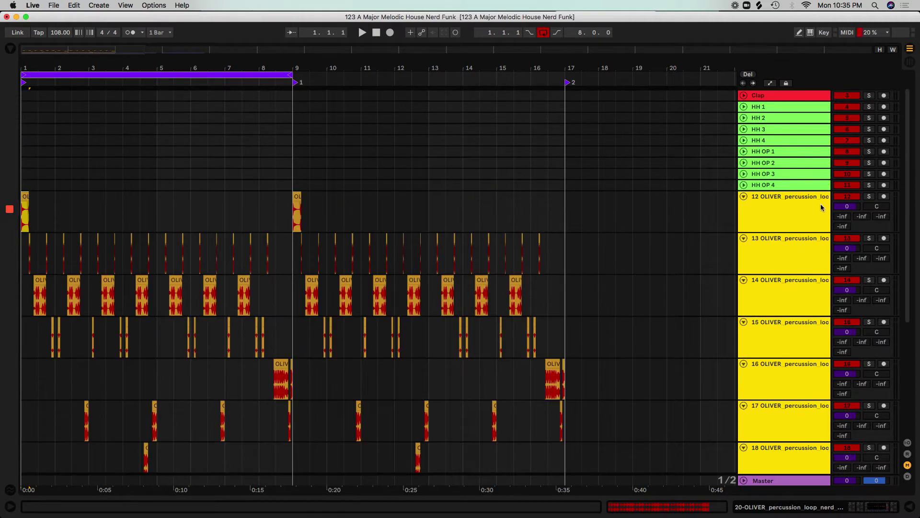
pyautogui.click(773, 211)
pyautogui.scroll(2, 761, 196)
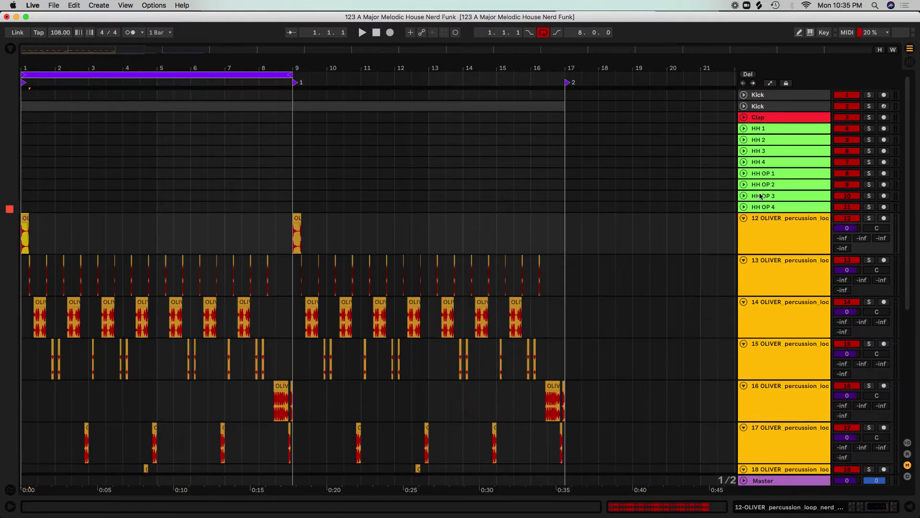
pyautogui.click(839, 107)
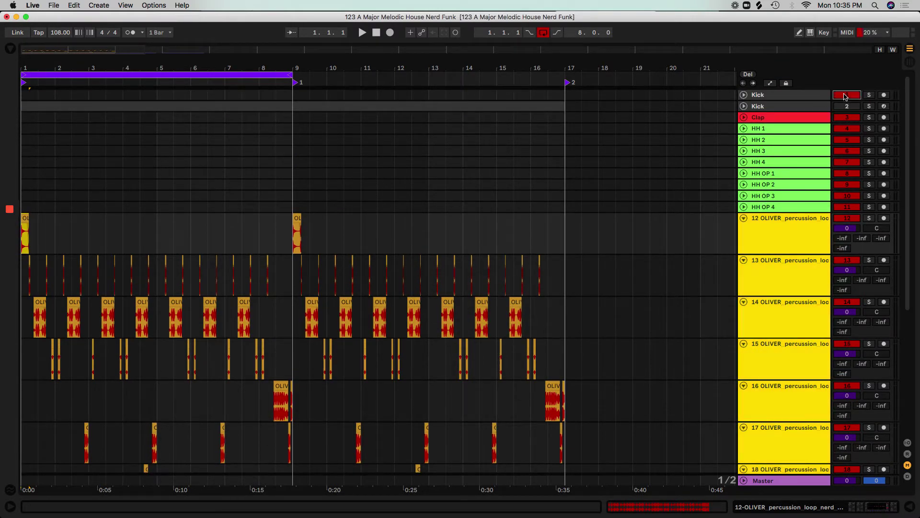
# - Select the looped range from bar 1 to bar 9 and briefly play it from the start
pyautogui.moveTo(28, 63)
pyautogui.mouseDown()
pyautogui.moveTo(25, 53)
pyautogui.moveTo(21, 63)
pyautogui.mouseUp()
pyautogui.click(43, 76)
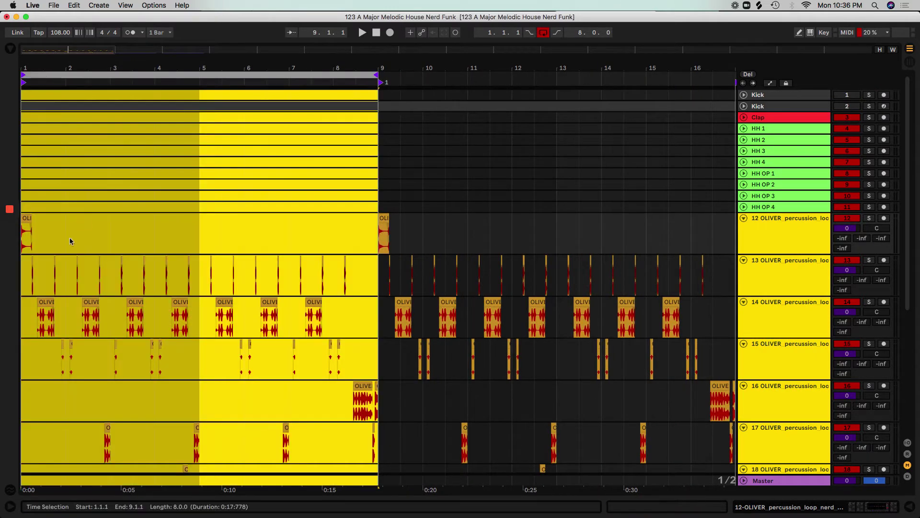
pyautogui.press('space')
pyautogui.press('space')
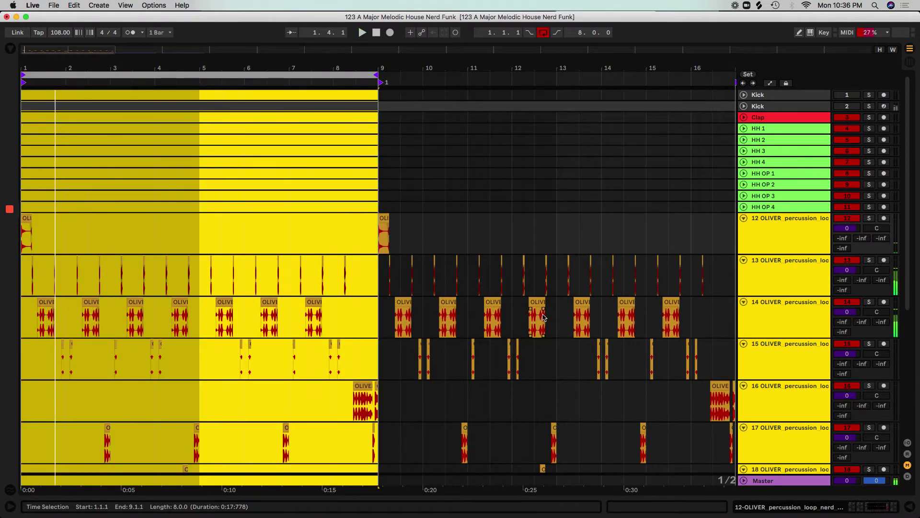
# - Activate Synth Loop track 22 and play percussion loop track 21 in solo
pyautogui.scroll(-5, 527, 335)
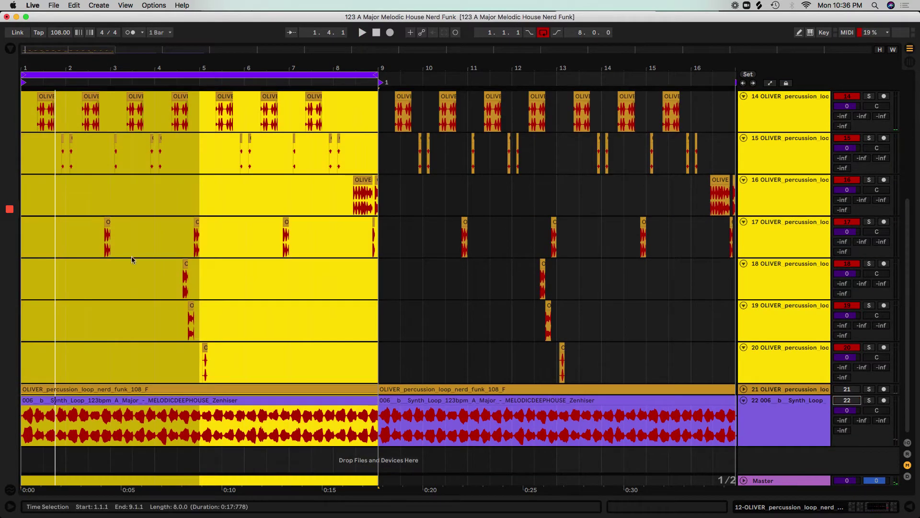
pyautogui.scroll(8, 486, 369)
pyautogui.scroll(-3, 501, 363)
pyautogui.scroll(-4, 501, 364)
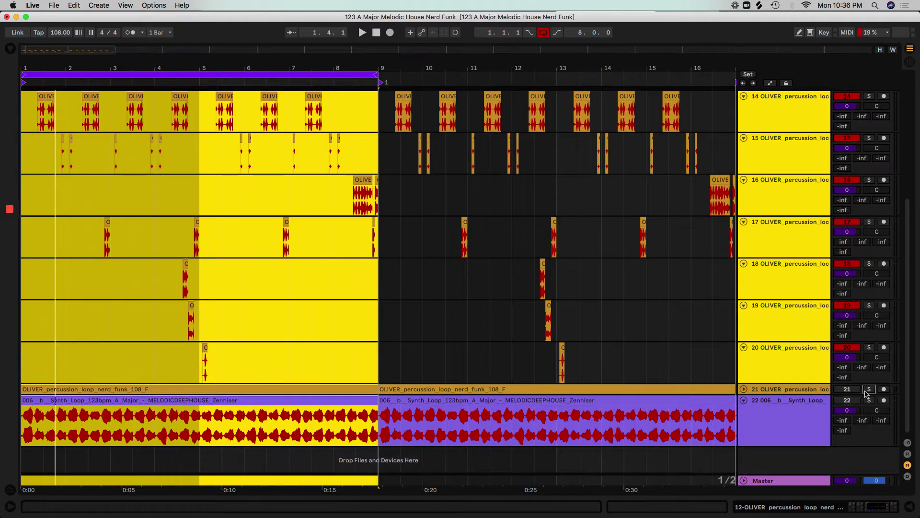
pyautogui.scroll(5, 467, 342)
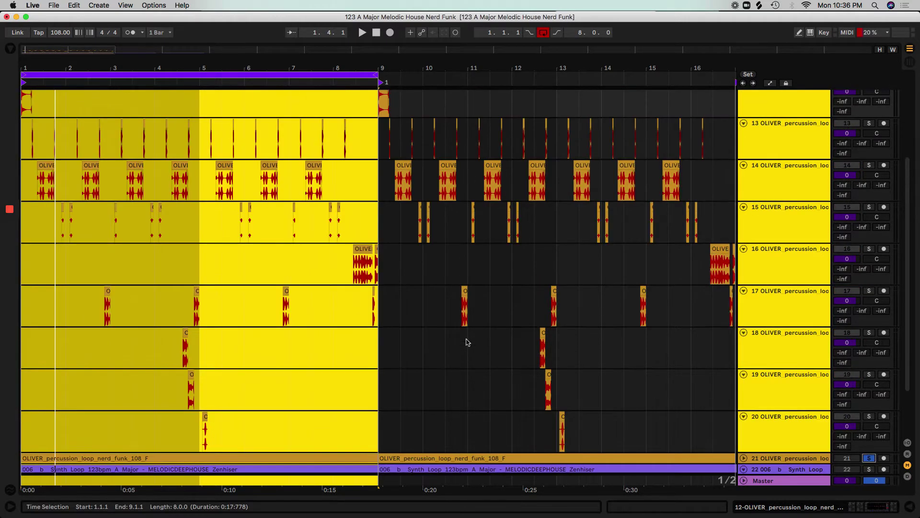
pyautogui.press('space')
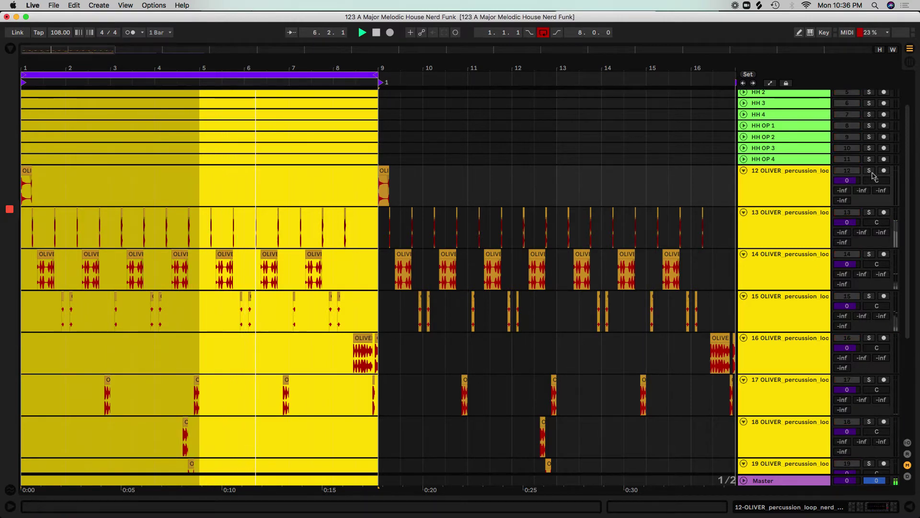
# - Unsolo track 21, solo the sliced percussion tracks 12 through 20 together and play them from bar 1
pyautogui.scroll(-3, 870, 180)
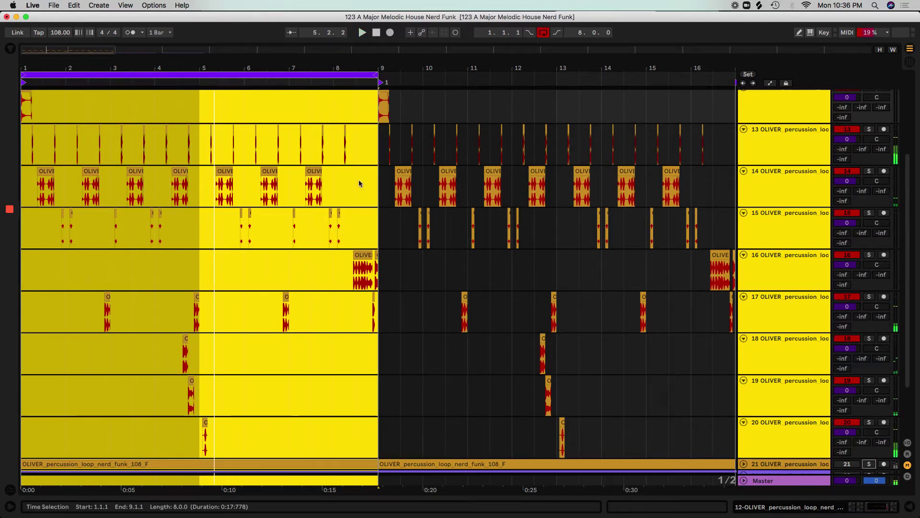
pyautogui.press('+')
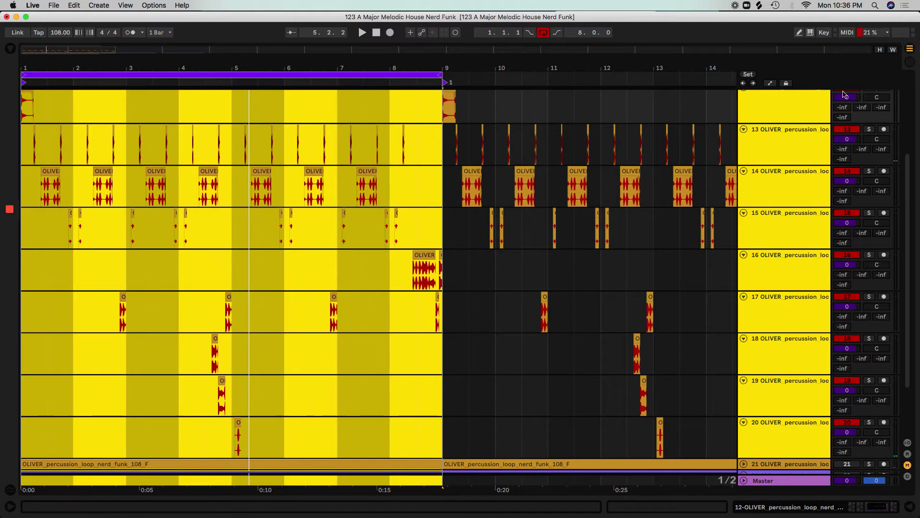
pyautogui.scroll(1, 870, 97)
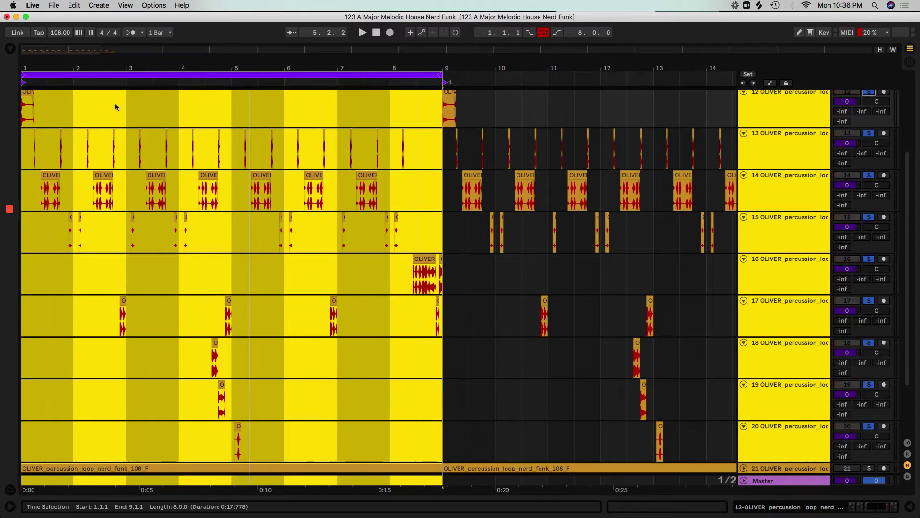
pyautogui.click(50, 124)
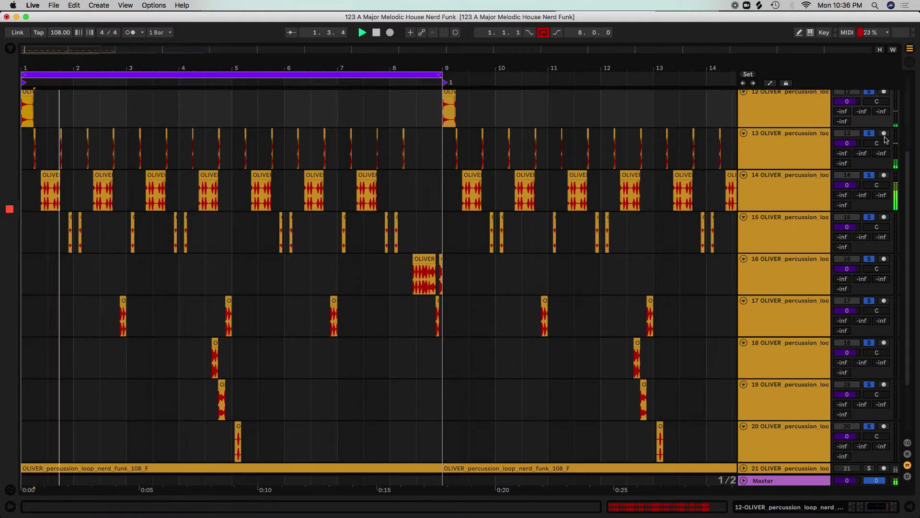
# - Show the device chain of track 12 and play that track on its own in solo
pyautogui.doubleClick(798, 115)
pyautogui.click(707, 111)
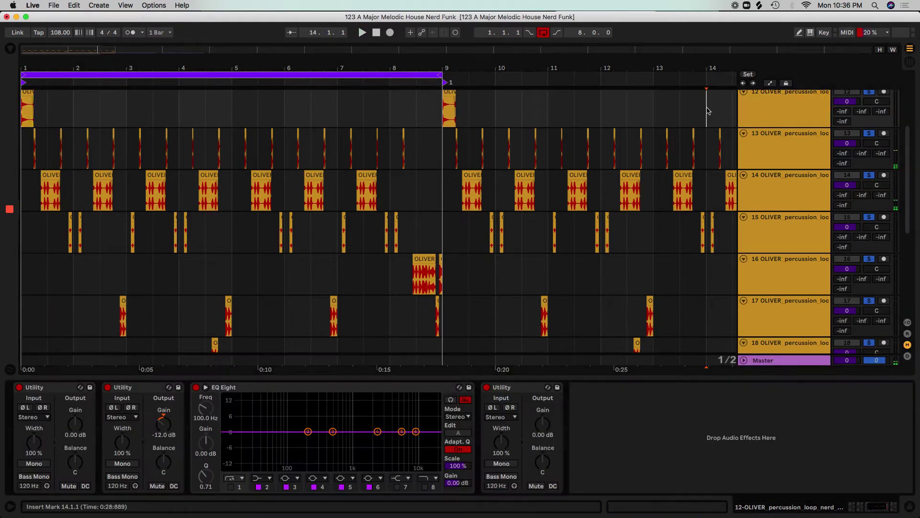
pyautogui.click(762, 113)
pyautogui.click(869, 93)
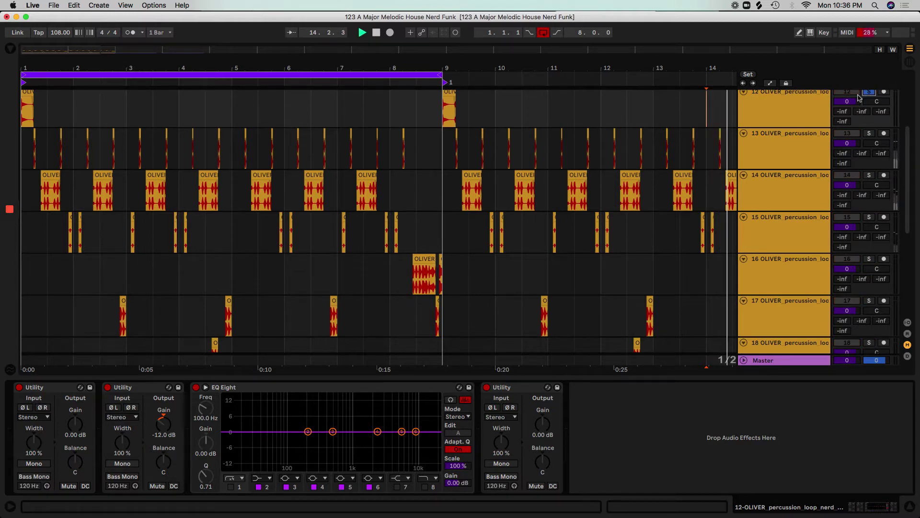
pyautogui.press('space')
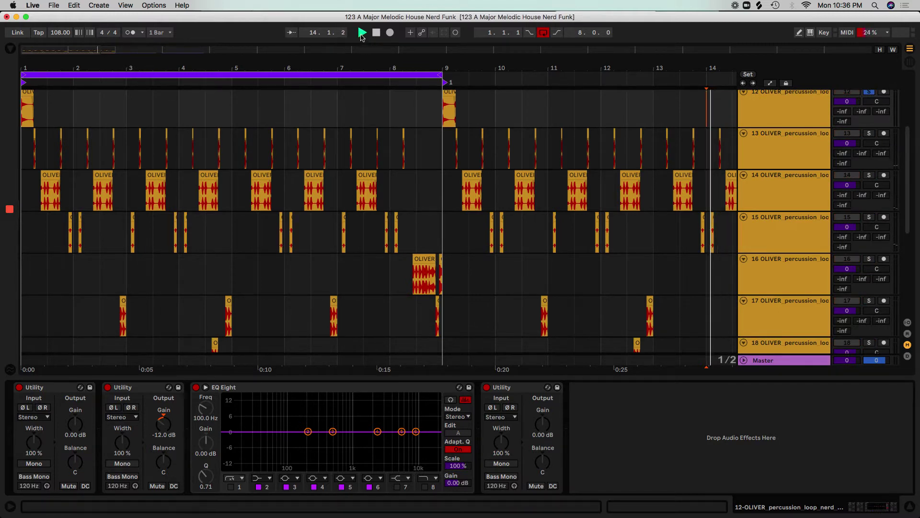
pyautogui.click(360, 32)
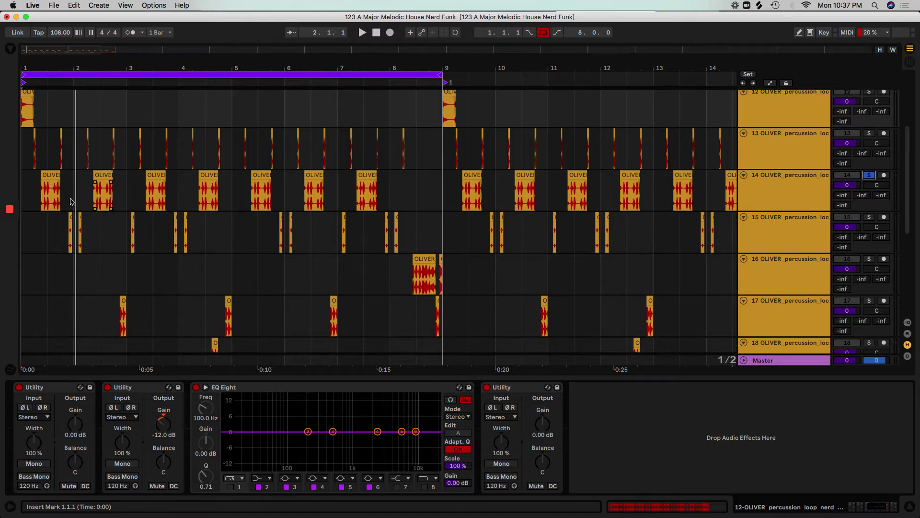
# - Audition percussion tracks 14 and 15 one at a time in solo
pyautogui.press('space')
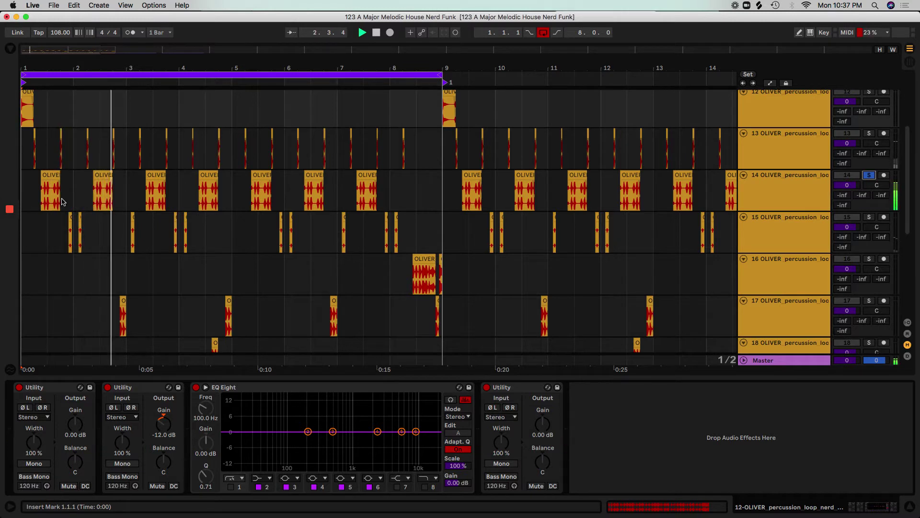
pyautogui.press('space')
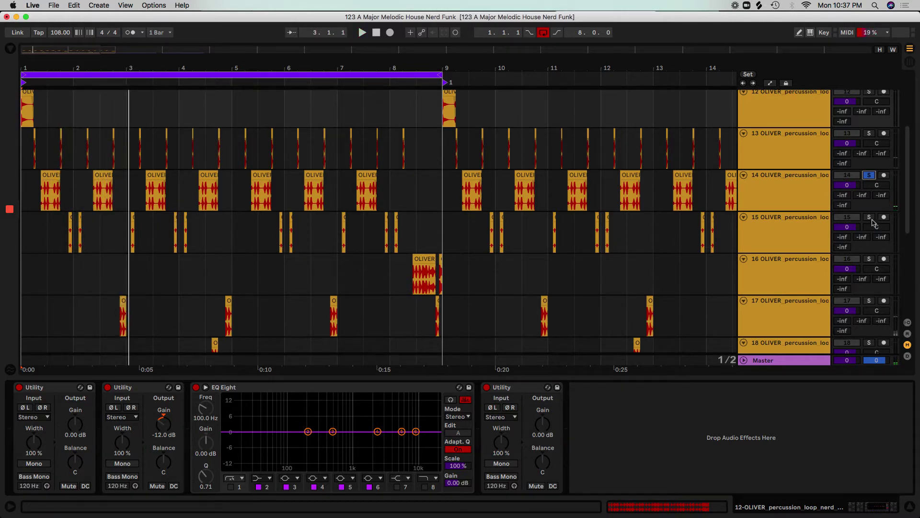
pyautogui.press('space')
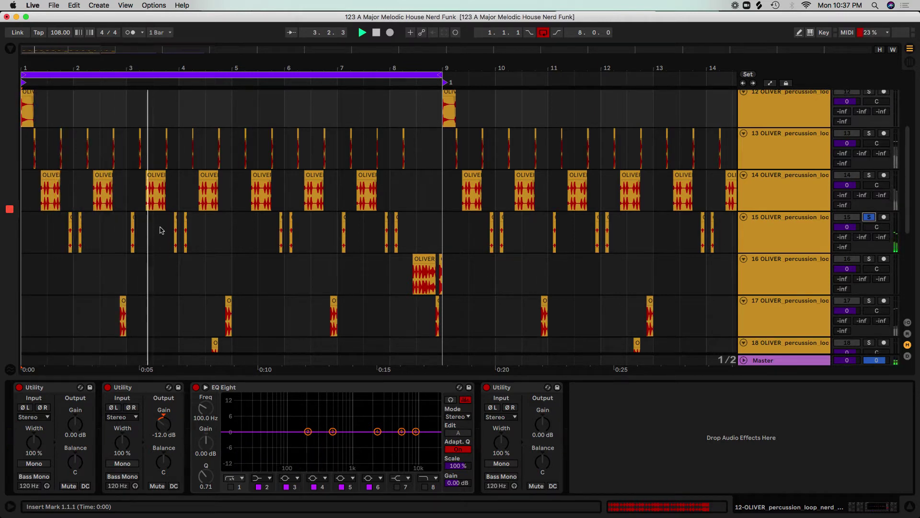
pyautogui.click(775, 235)
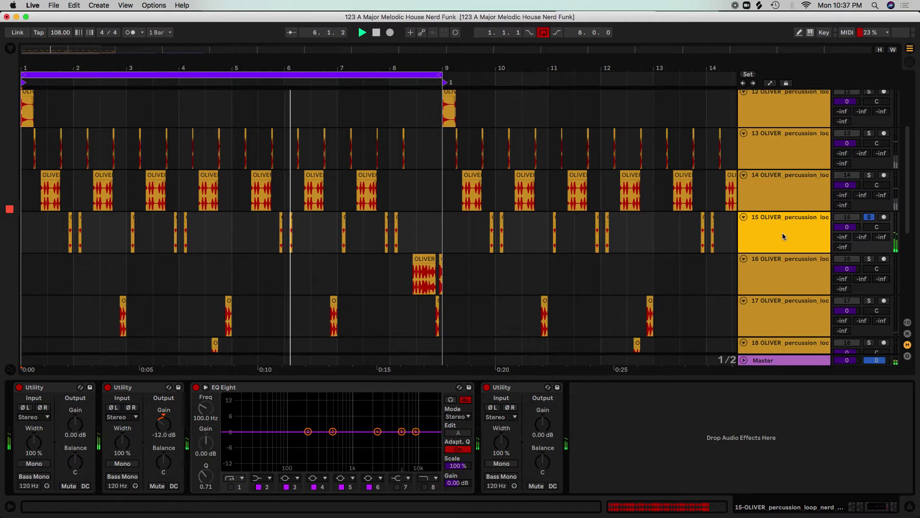
# - Audition the percussion clips on tracks 16 and 17 one at a time in solo
pyautogui.click(870, 259)
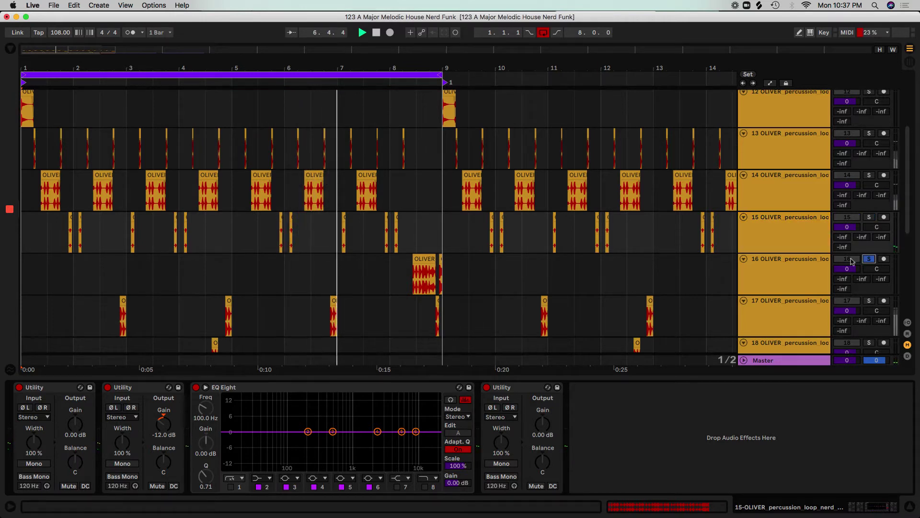
pyautogui.click(421, 271)
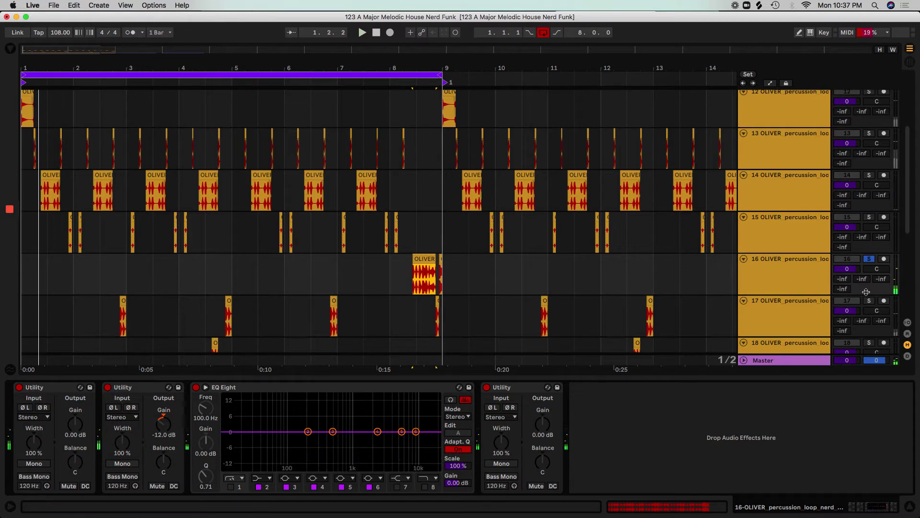
pyautogui.click(123, 303)
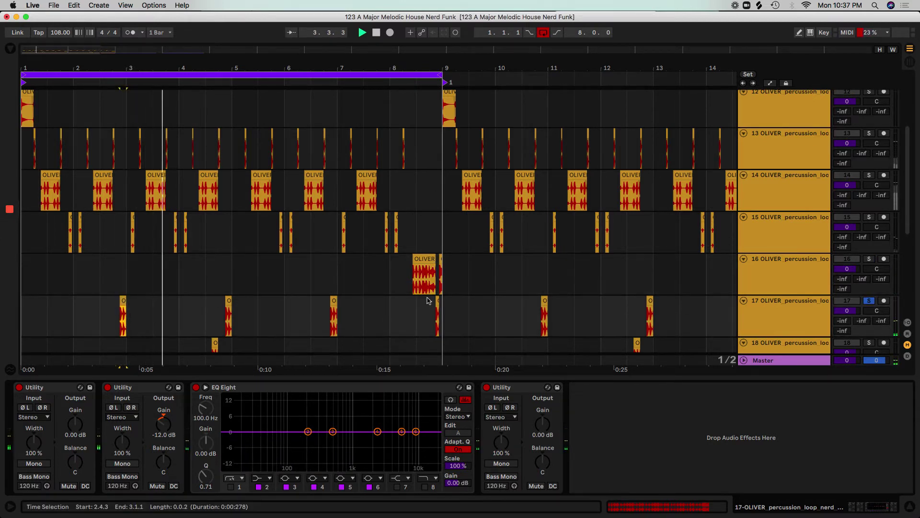
# - Solo track 16 together with track 17 and play them from the track 16 clip in bar 8
pyautogui.press('space')
pyautogui.click(794, 276)
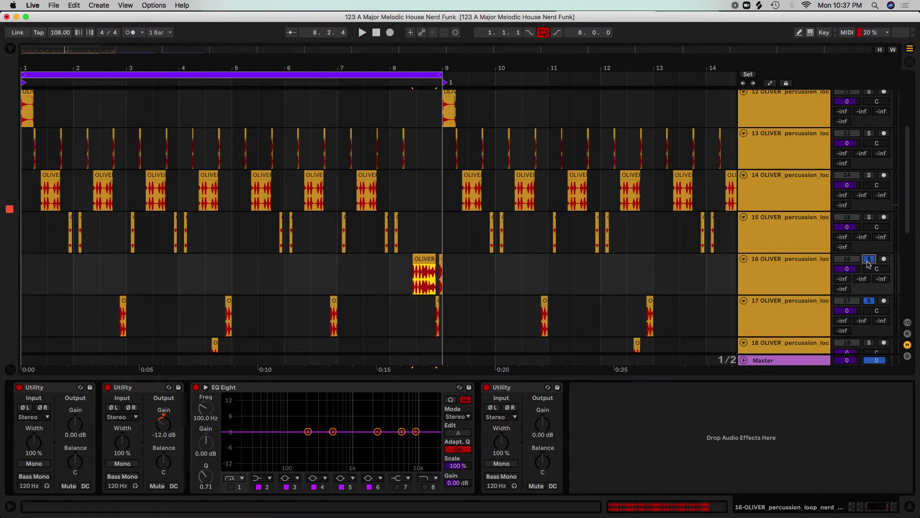
pyautogui.press('space')
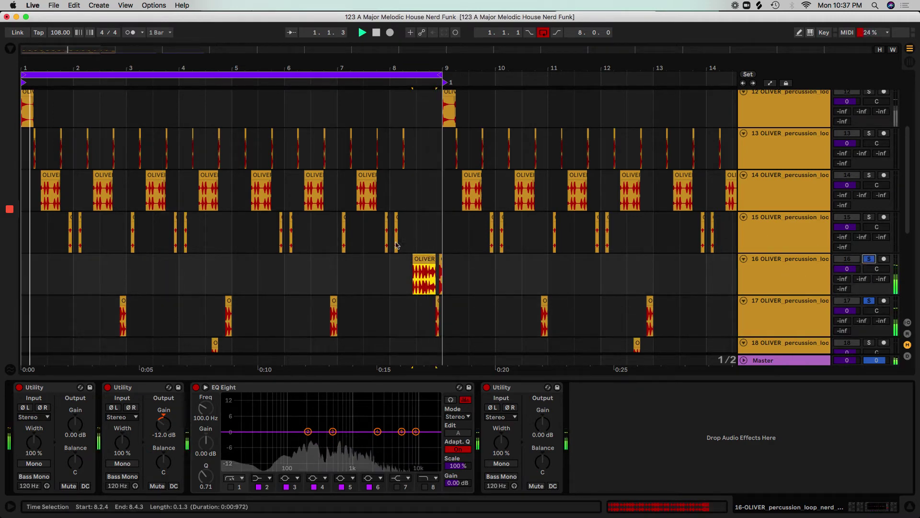
pyautogui.press('space')
# - Audition the percussion clips on tracks 18 and 19 one at a time in solo
pyautogui.scroll(-7, 397, 245)
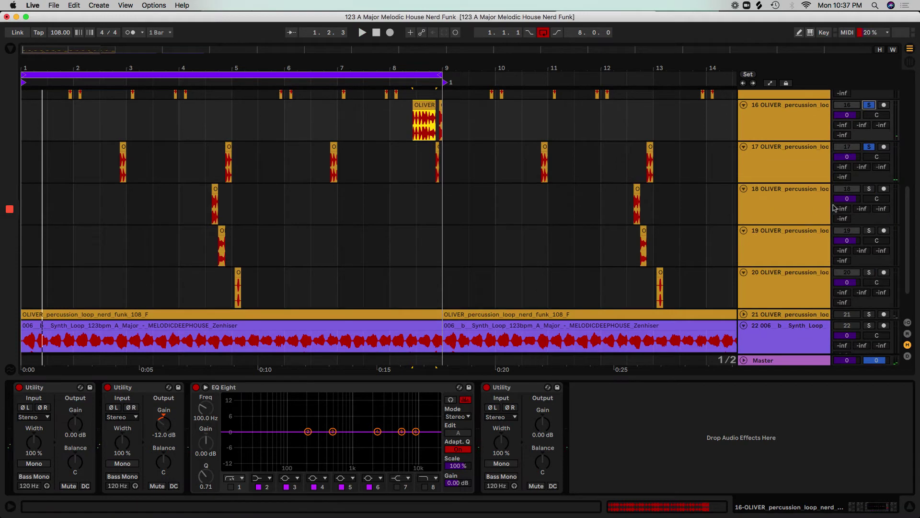
pyautogui.click(218, 217)
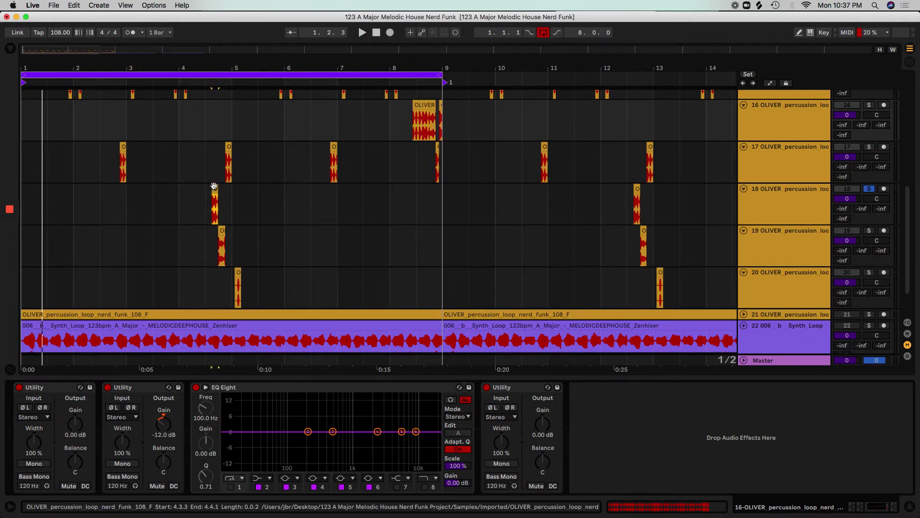
pyautogui.press('space')
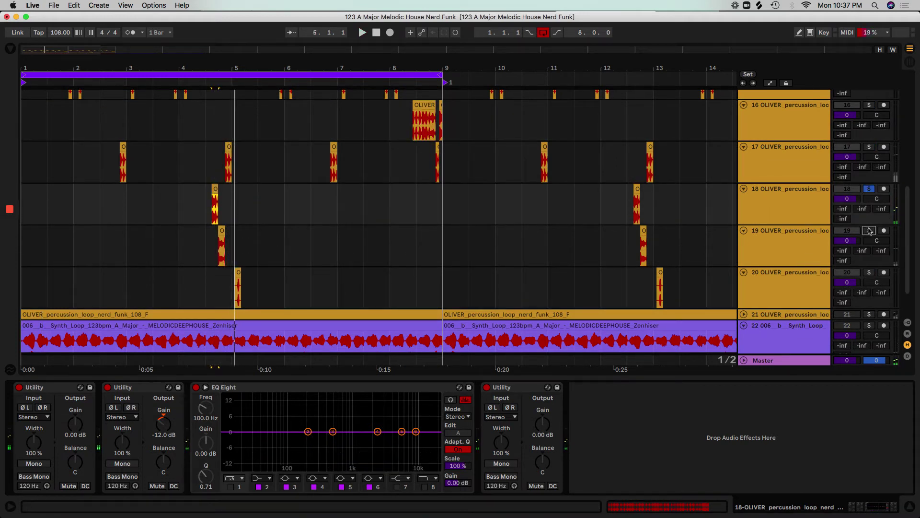
pyautogui.click(869, 231)
pyautogui.click(220, 231)
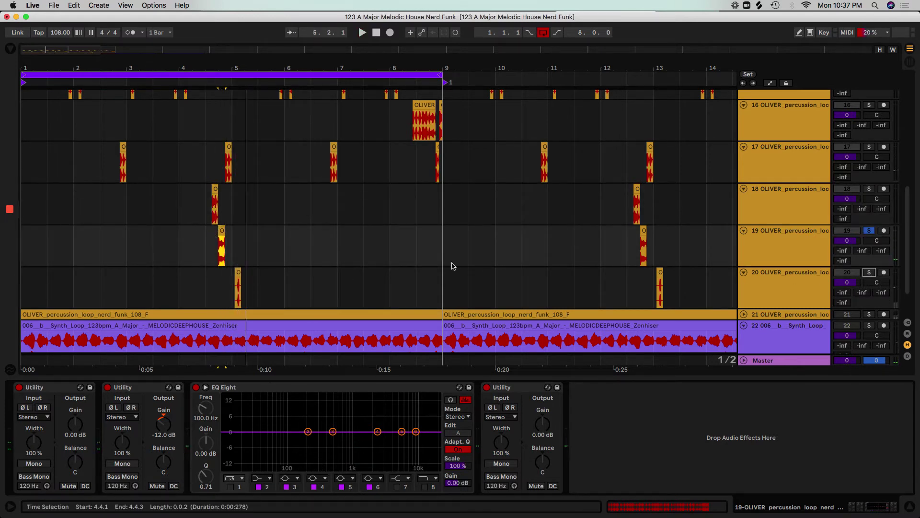
# - Play the bar 5 clip on track 20 in solo, and clear the track's solo and record arm
pyautogui.click(239, 288)
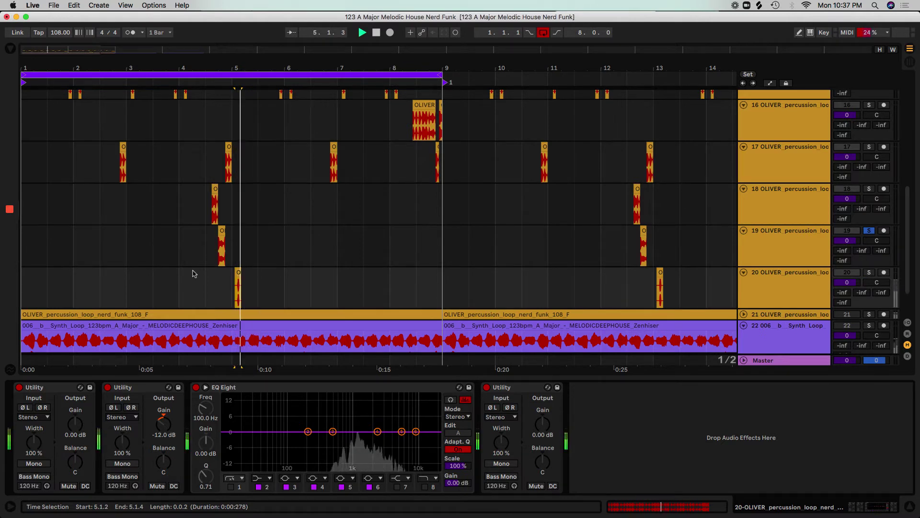
pyautogui.press('space')
pyautogui.click(868, 272)
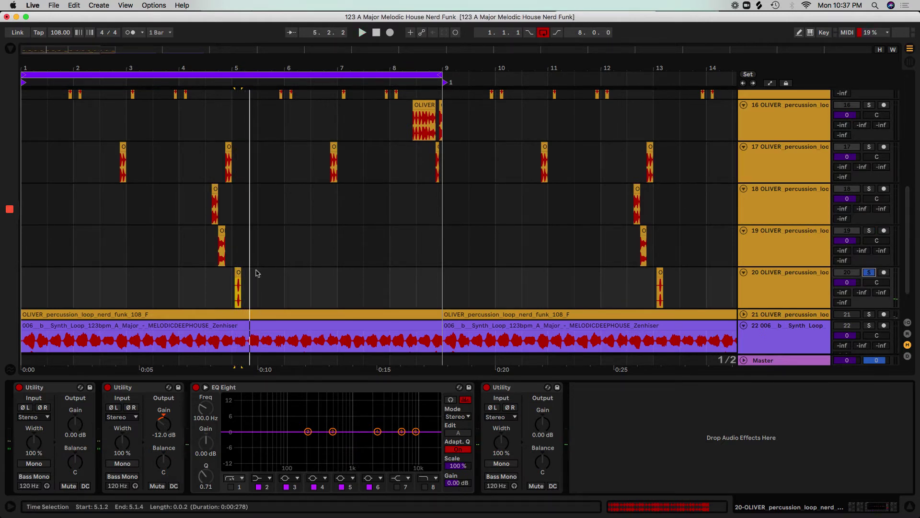
pyautogui.press('space')
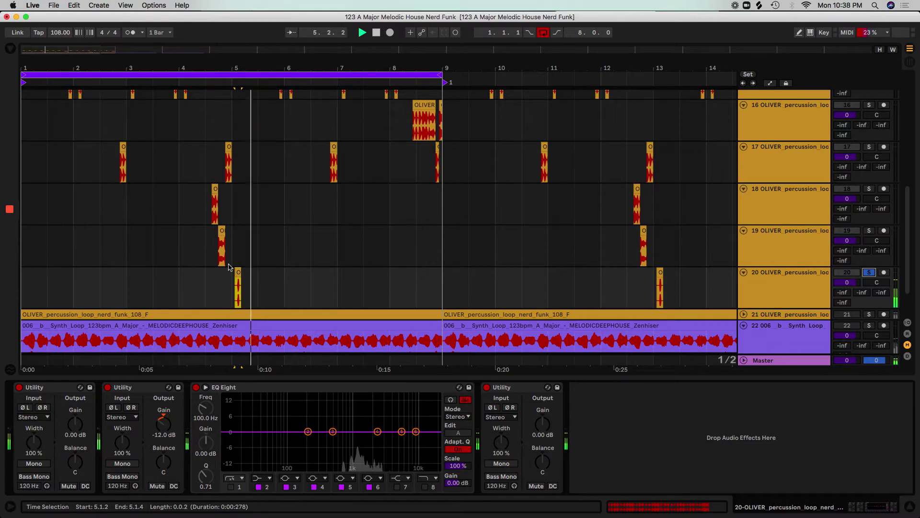
pyautogui.press('space')
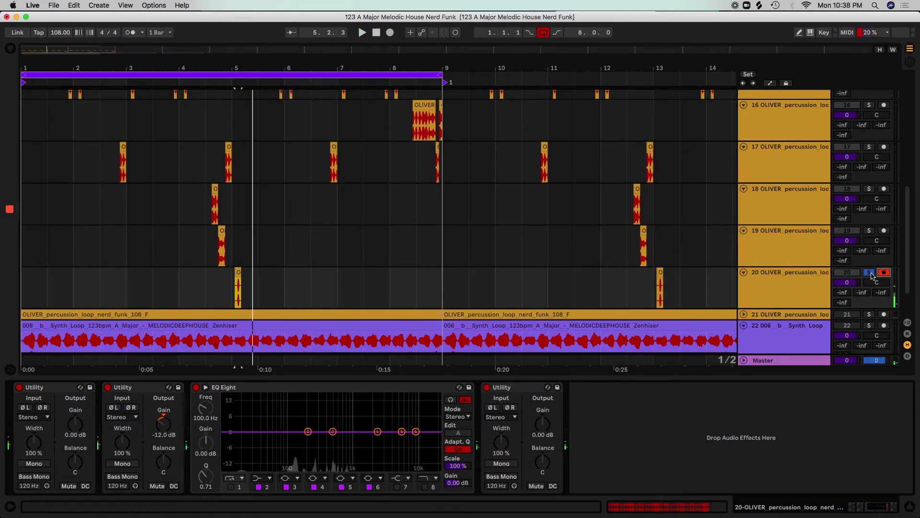
pyautogui.click(877, 272)
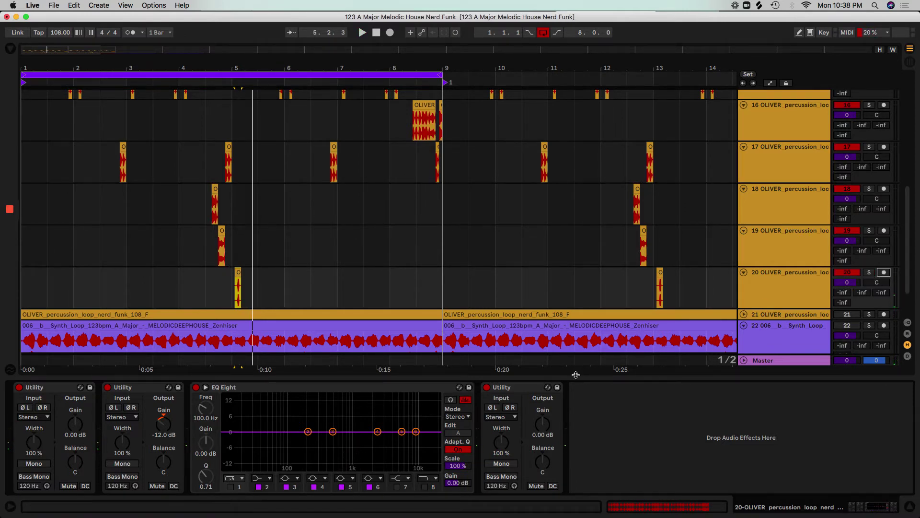
# - Hide the device view, select the looped region from bar 1 to bar 9 across the tracks and play it briefly
pyautogui.press('super+alt+l')
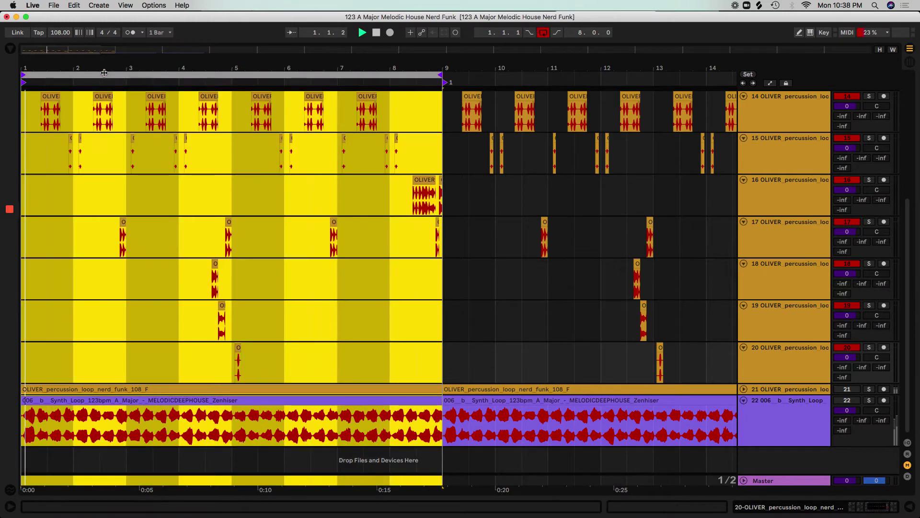
pyautogui.click(105, 73)
pyautogui.press('space')
pyautogui.press('super+l')
pyautogui.scroll(3, 134, 143)
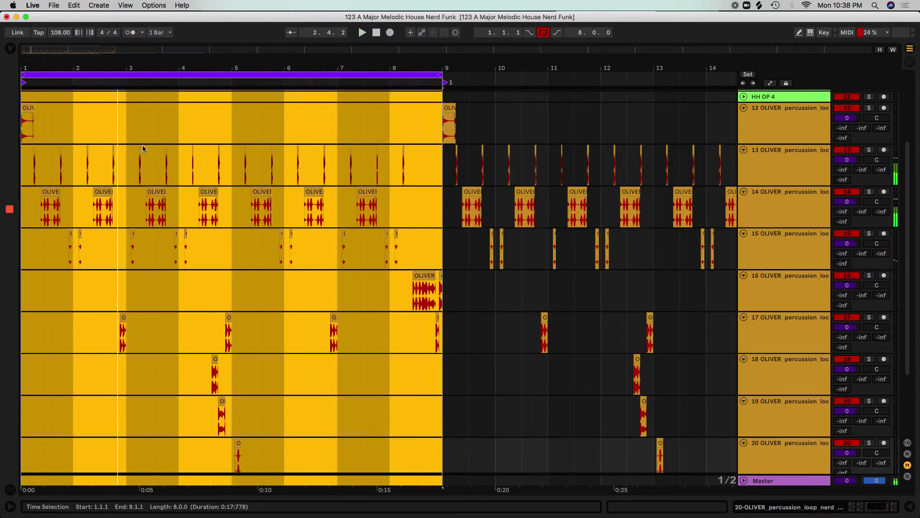
pyautogui.click(477, 287)
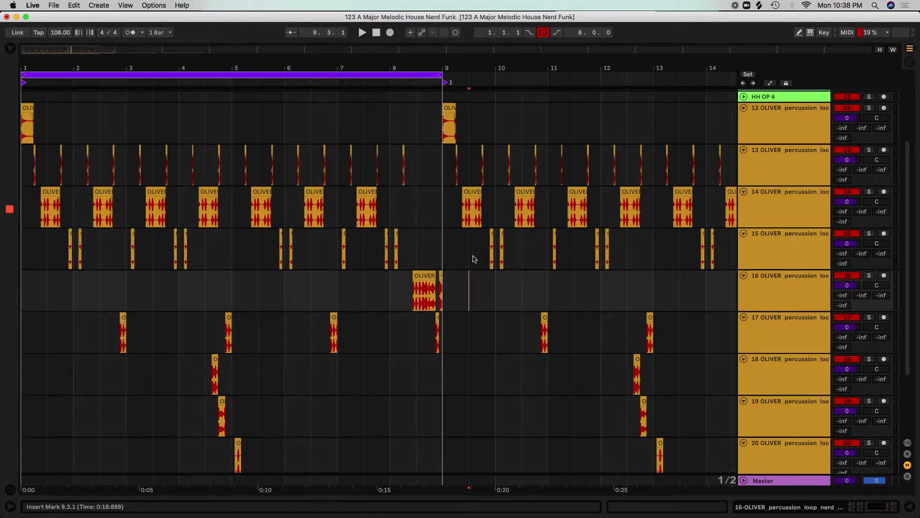
# - Set the project tempo to 123 BPM
pyautogui.click(57, 33)
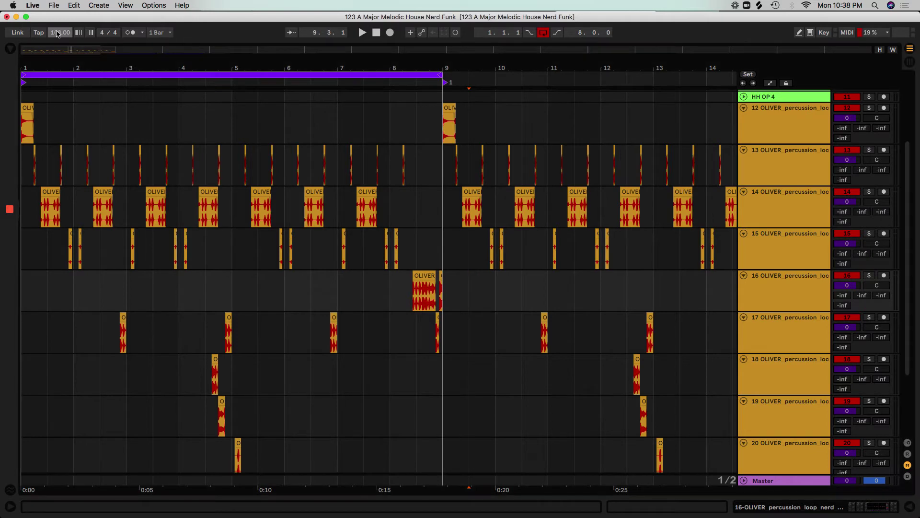
pyautogui.write('123')
pyautogui.press('Return')
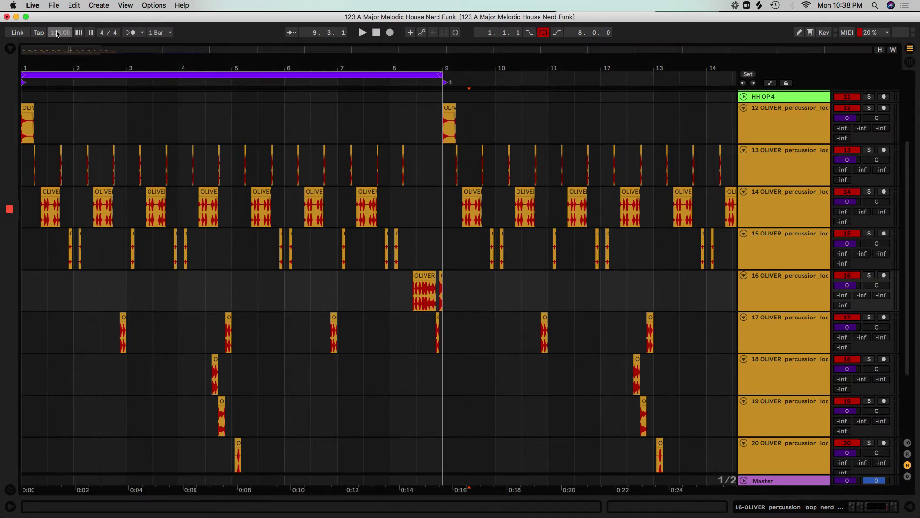
# - Select the first synth loop clip on track 22, solo its track and play it from bar 1
pyautogui.scroll(-3, 387, 290)
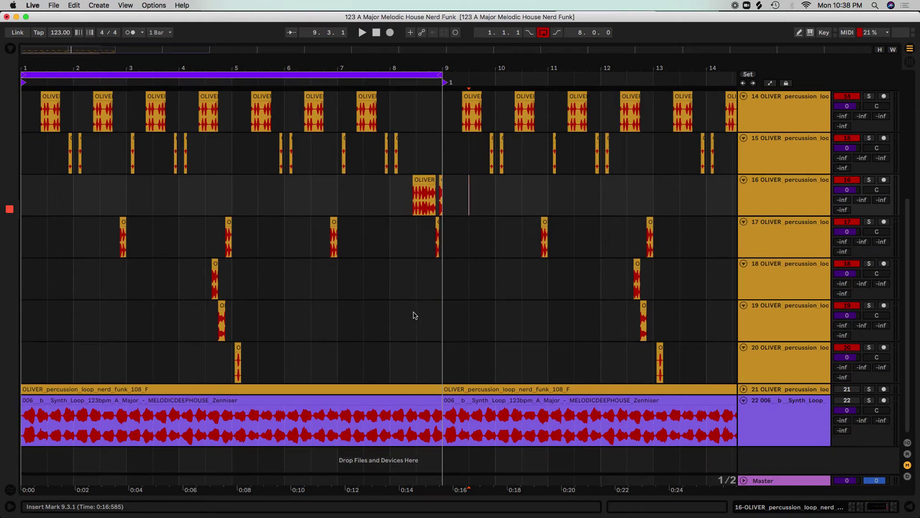
pyautogui.click(196, 413)
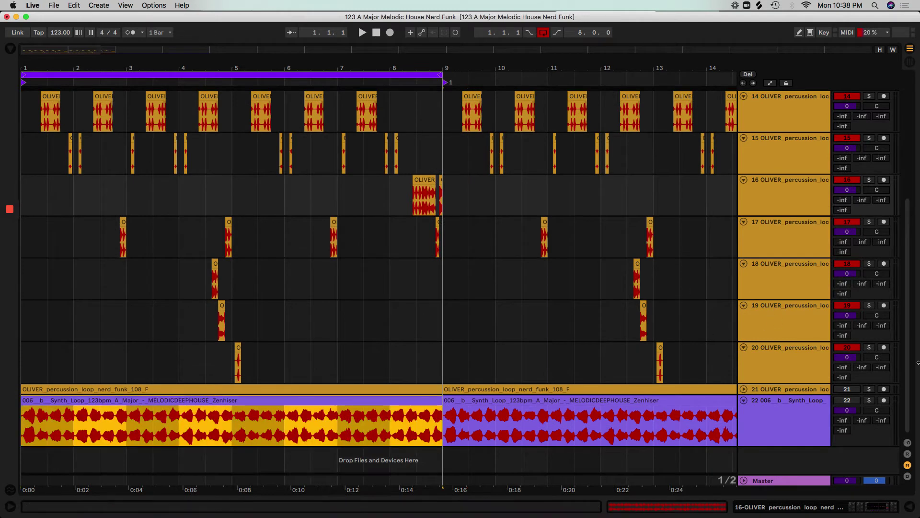
pyautogui.click(869, 402)
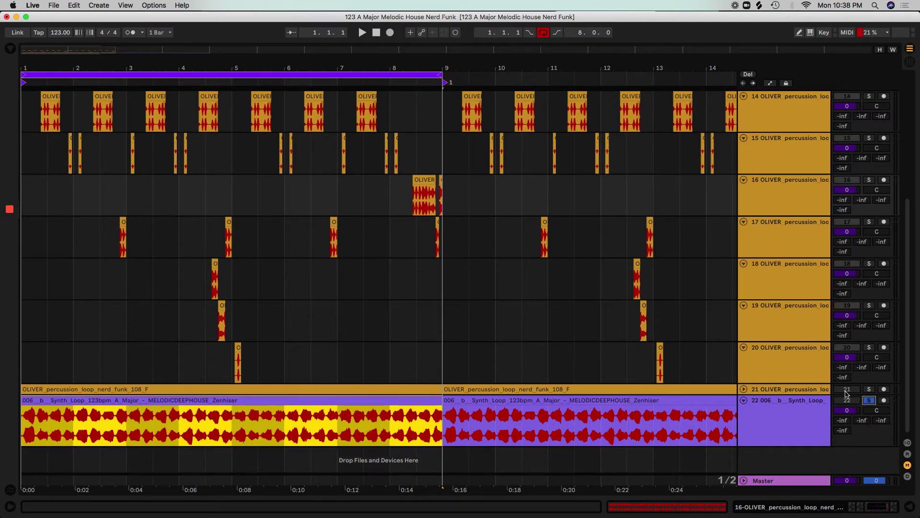
pyautogui.press('space')
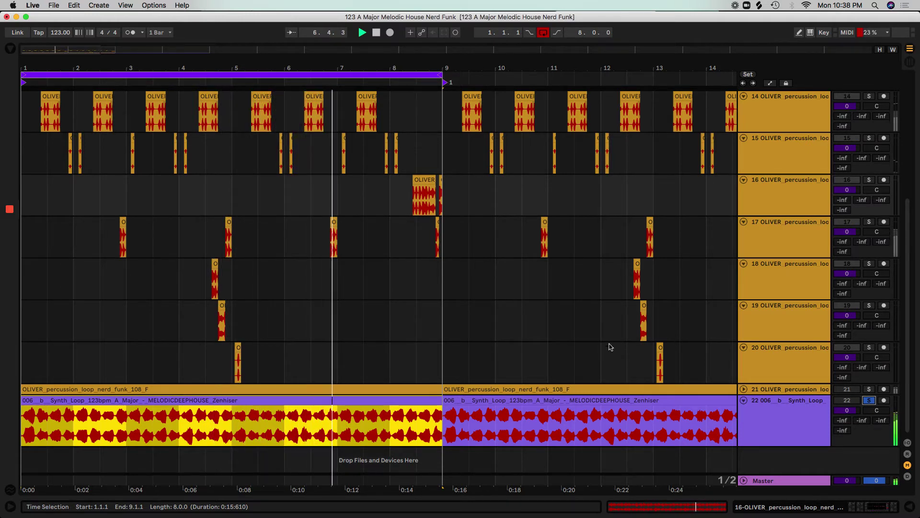
# - Open the first synth loop clip's waveform in an enlarged view, magnify its opening bars and turn on Follow
pyautogui.doubleClick(387, 399)
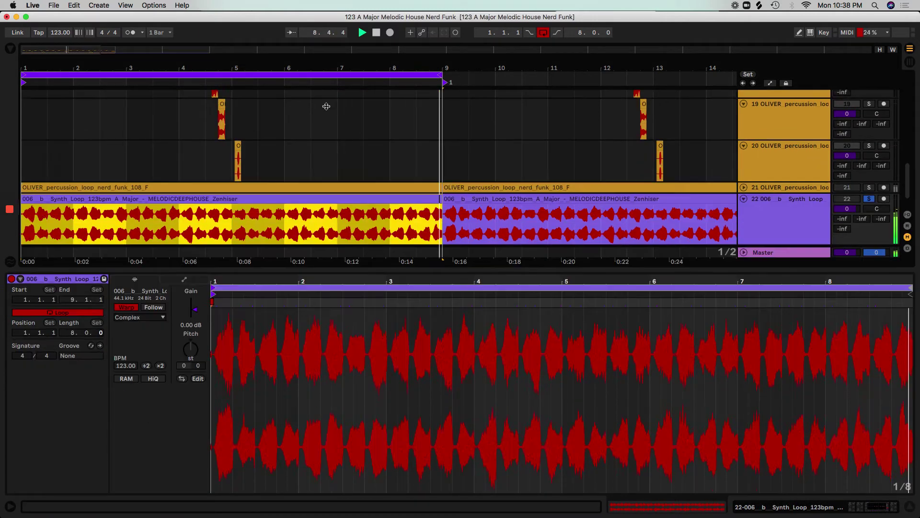
pyautogui.hotkey('ctrl', 'alt', 'e')
pyautogui.press('+')
pyautogui.press('+')
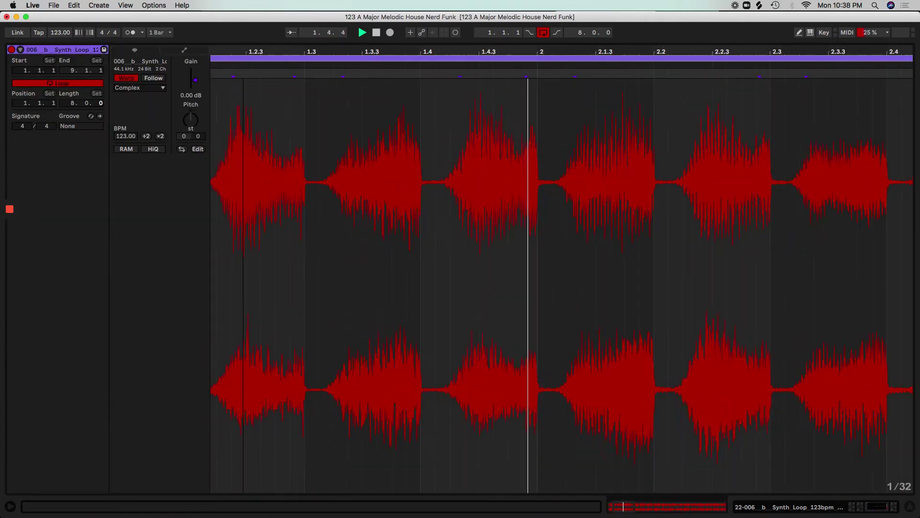
pyautogui.press('super+shift+f')
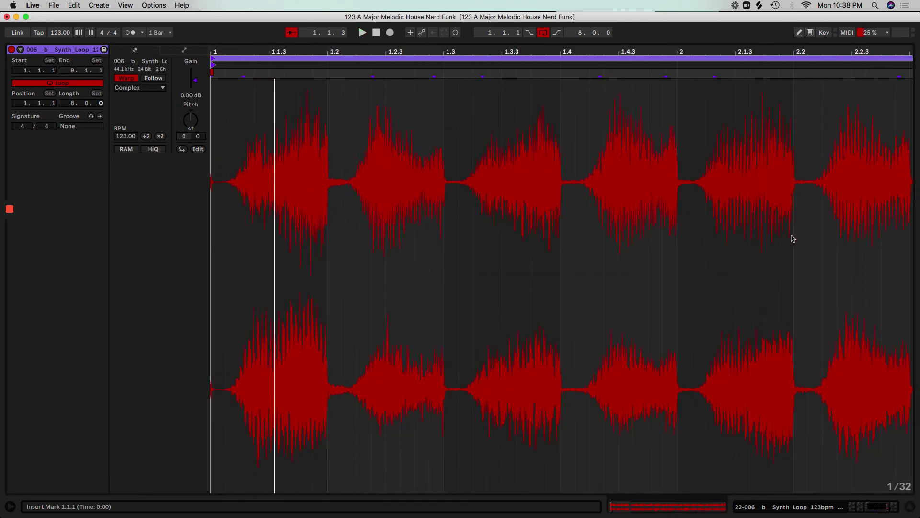
# - Close the synth clip's detail view and show the whole arrangement past bar 33
pyautogui.moveTo(580, 43); pyautogui.dragTo(561, 330)
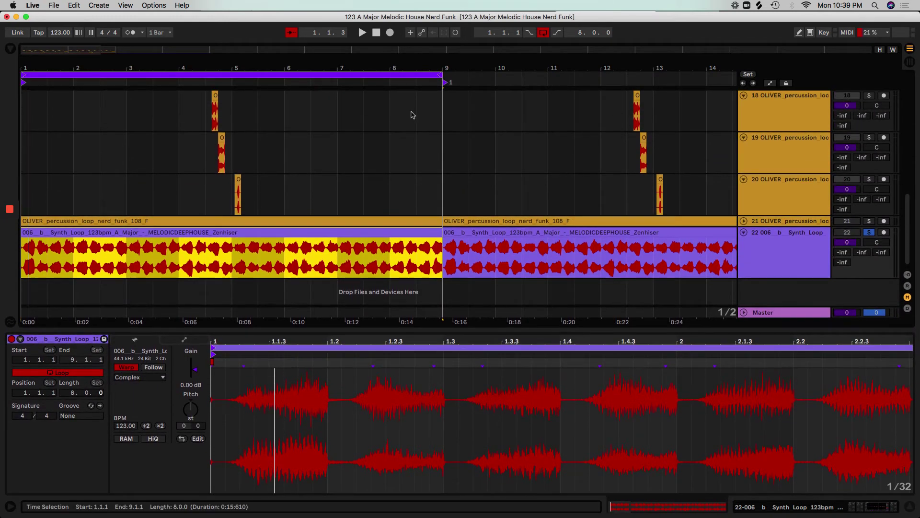
pyautogui.press('-')
pyautogui.press('-')
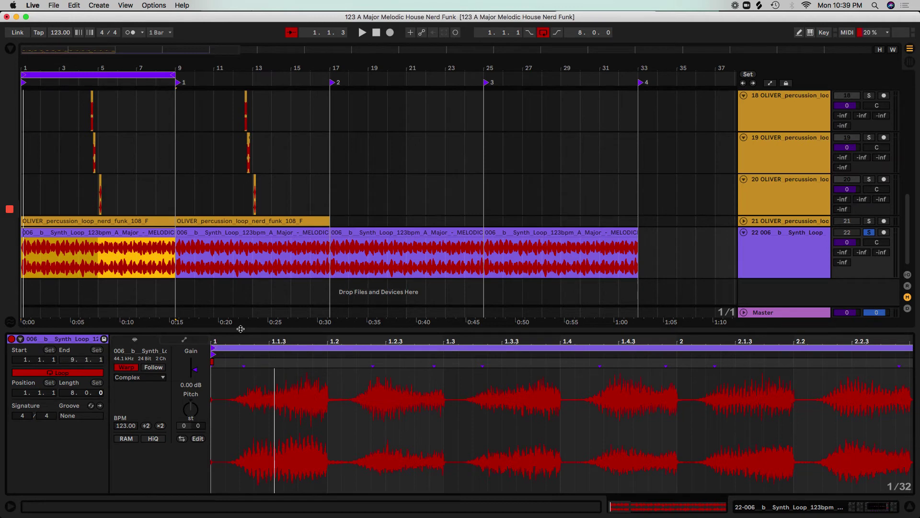
pyautogui.doubleClick(241, 329)
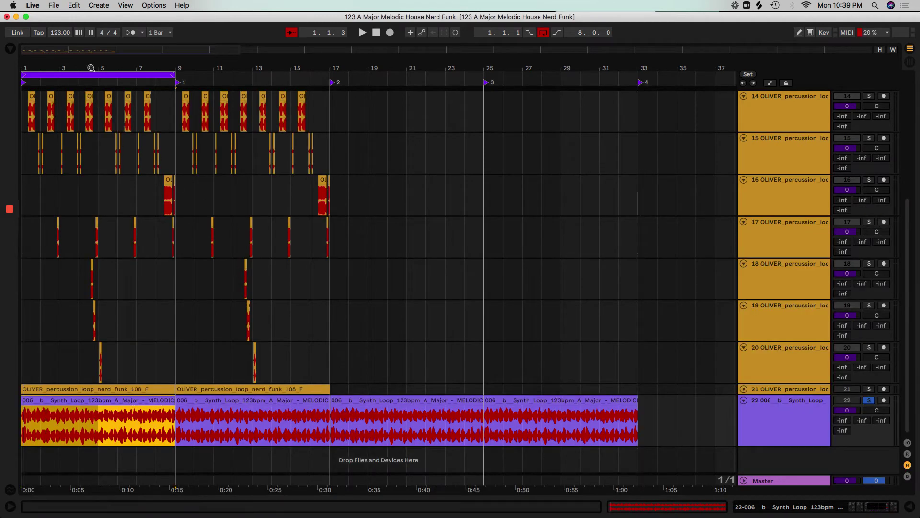
pyautogui.moveTo(91, 68)
pyautogui.mouseDown()
pyautogui.moveTo(91, 115)
pyautogui.moveTo(92, 76)
pyautogui.mouseUp()
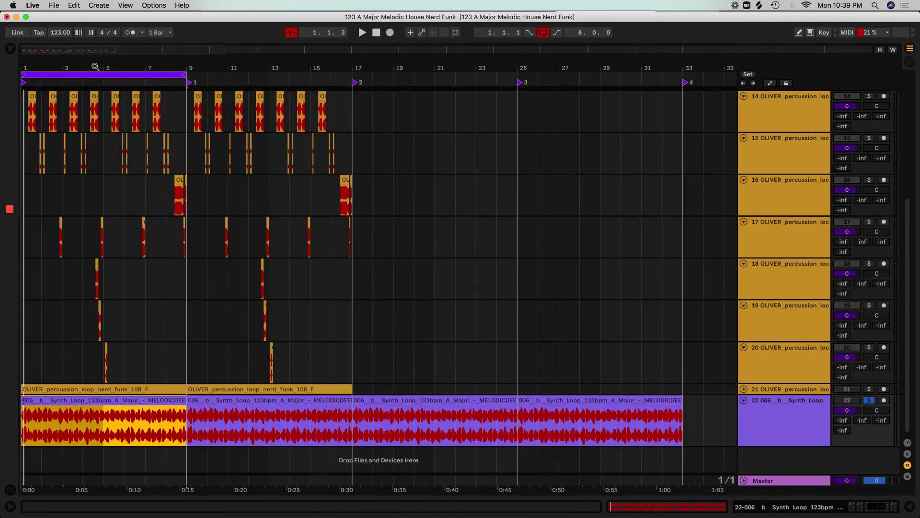
# - Collapse all tracks in the arrangement at once, from the kicks down to the synth loop
pyautogui.click(114, 187)
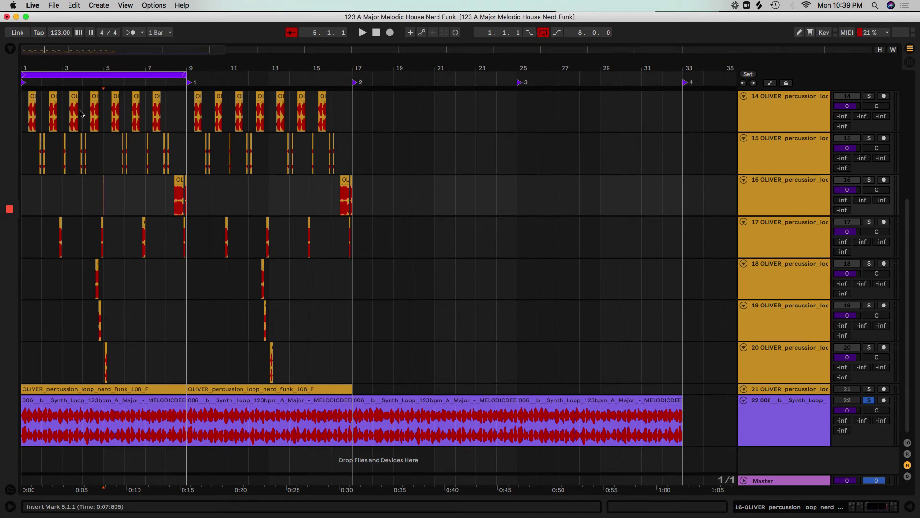
pyautogui.click(798, 173)
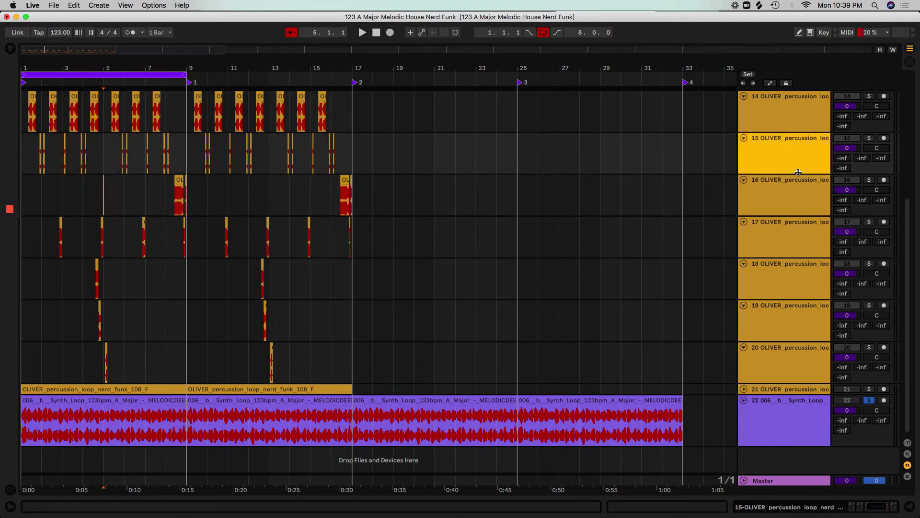
pyautogui.press('super+alt+u')
pyautogui.click(319, 196)
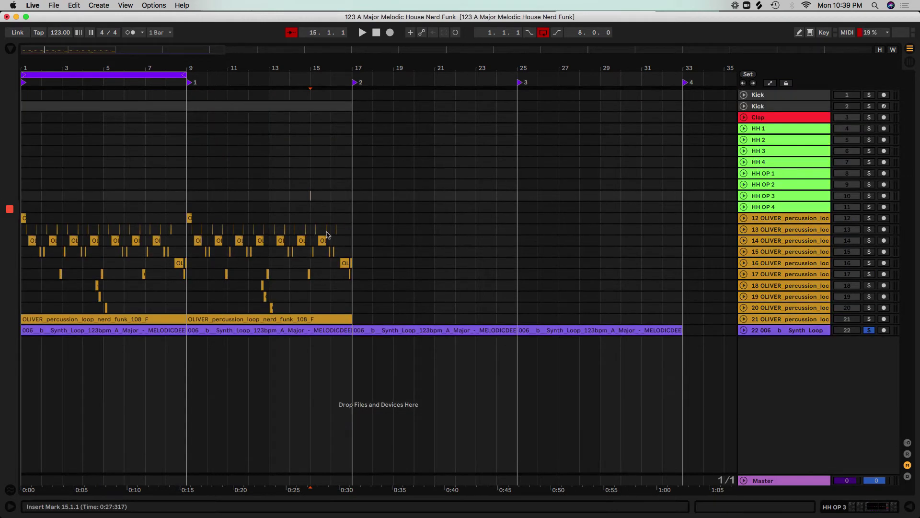
# - Select all percussion clips on track 14, deactivate them and activate them again
pyautogui.moveTo(331, 242); pyautogui.dragTo(15, 240)
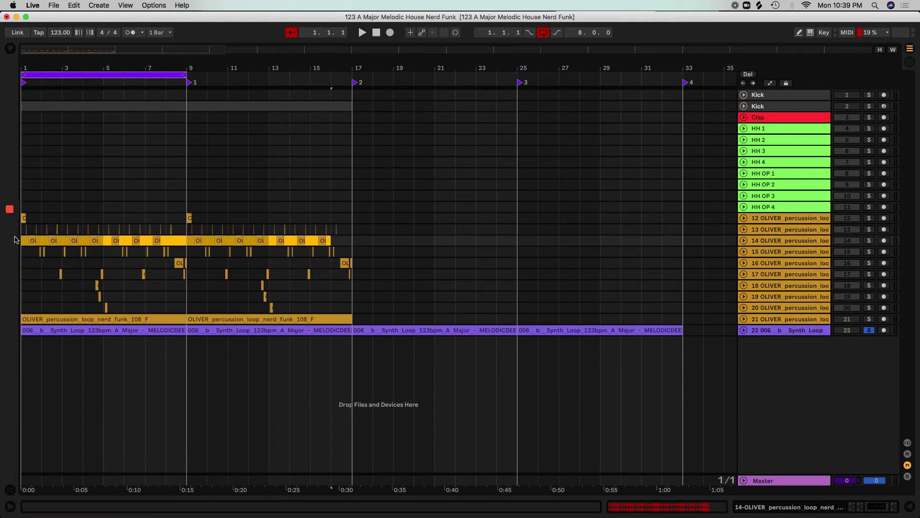
pyautogui.moveTo(14, 239)
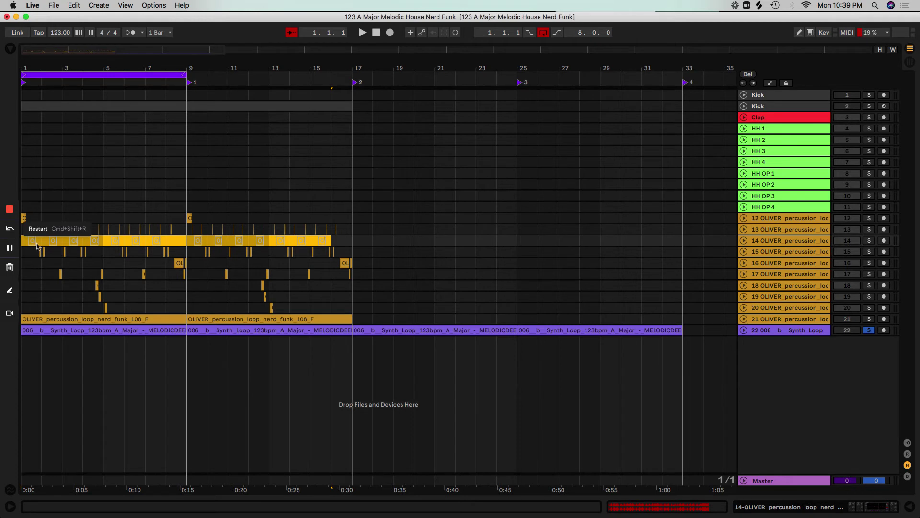
pyautogui.click(373, 274)
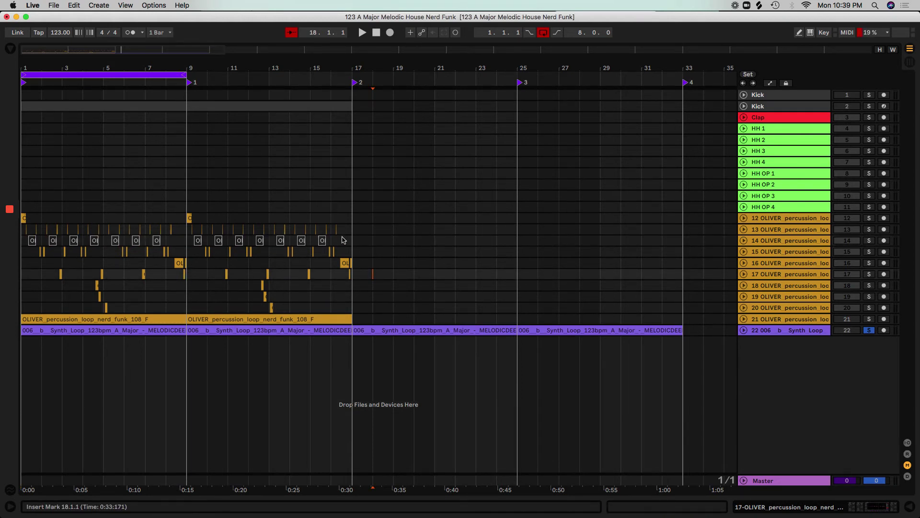
pyautogui.moveTo(343, 240); pyautogui.dragTo(6, 240)
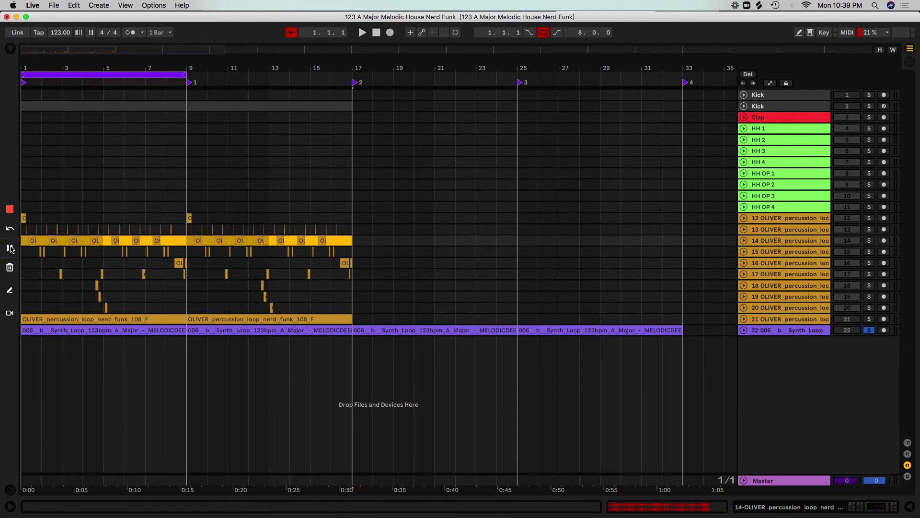
# - Activate tracks 2 to 20, turn off the synth loop's solo and play the kick, clap, hats and percussion together
pyautogui.click(849, 107)
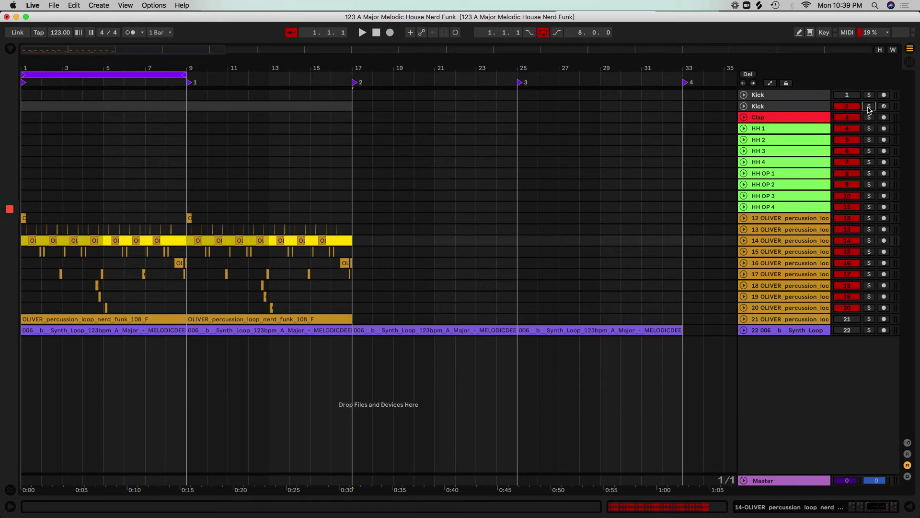
pyautogui.press('space')
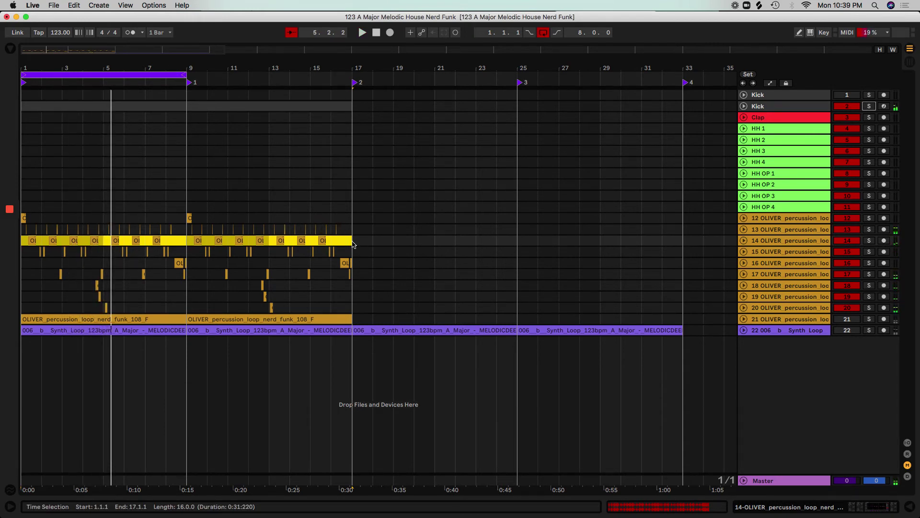
pyautogui.press('space')
# - Deactivate the percussion clips on track 14 and play the arrangement from bar 1
pyautogui.moveTo(2, 246)
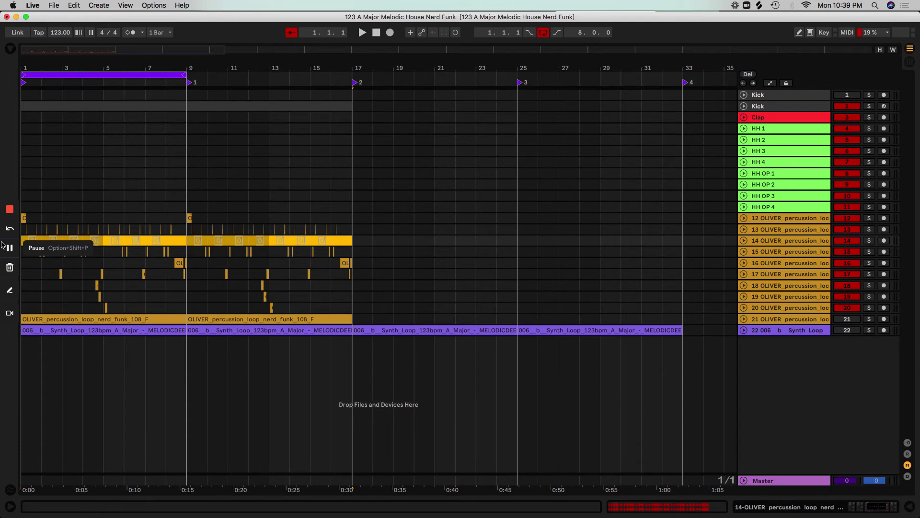
pyautogui.click(79, 210)
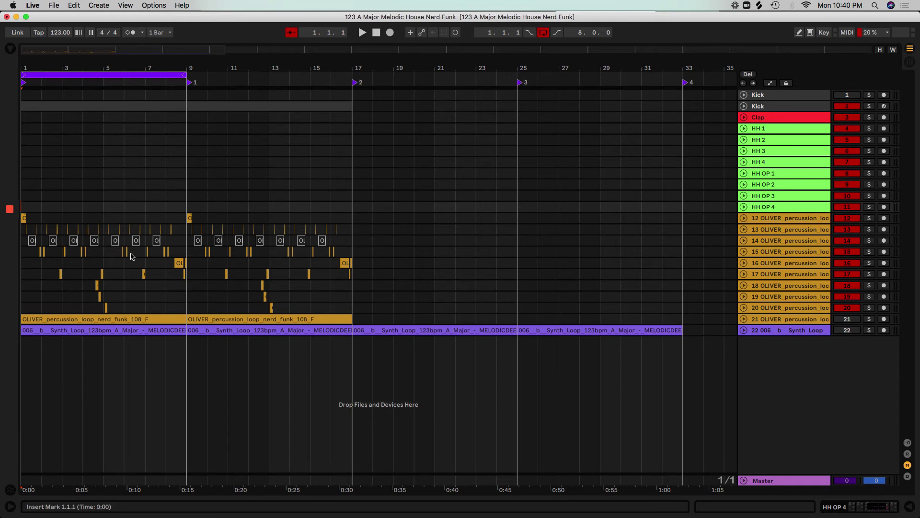
pyautogui.press('space')
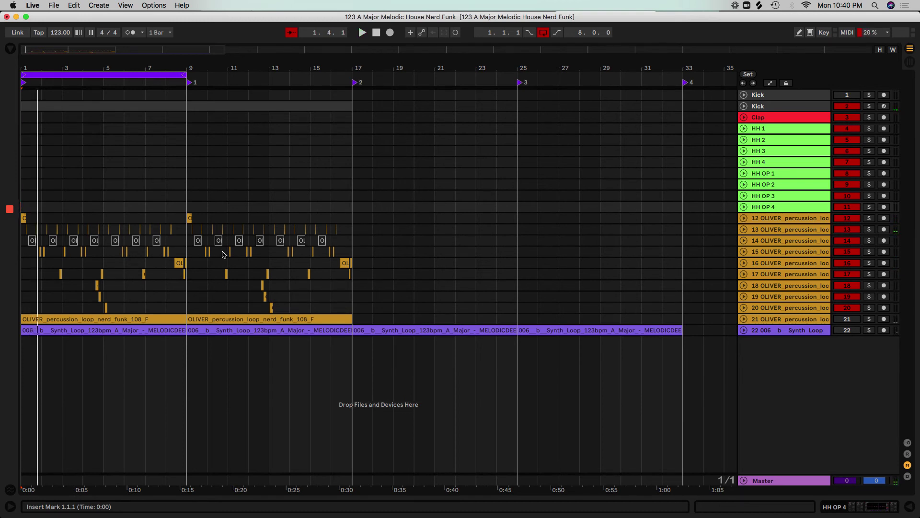
# - Activate synth loop track 22 and open the device chain of the Kick on track 2
pyautogui.click(855, 331)
pyautogui.doubleClick(747, 110)
pyautogui.click(509, 427)
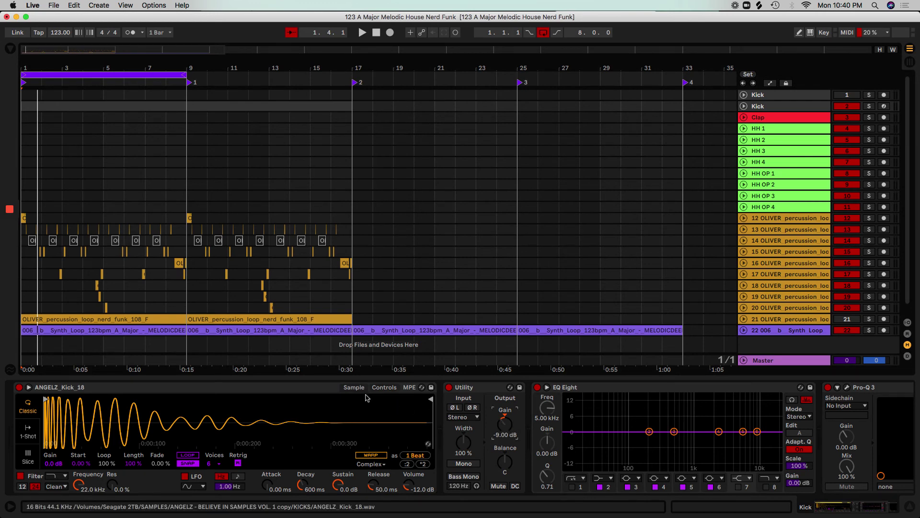
# - Convert the ANGELZ_Kick_18 Simpler to Sampler, show its Filter/Global settings and set the kick's Utility gain to 0 dB
pyautogui.rightClick(303, 389)
pyautogui.click(328, 384)
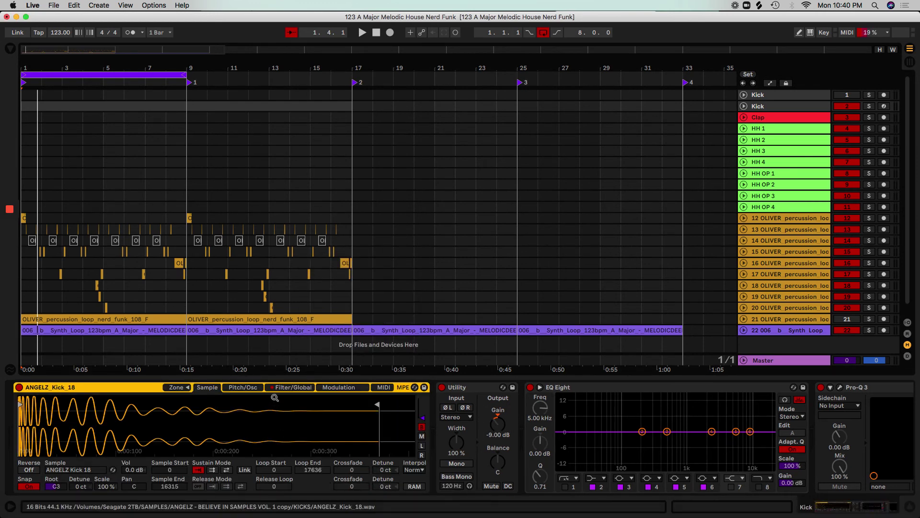
pyautogui.click(293, 387)
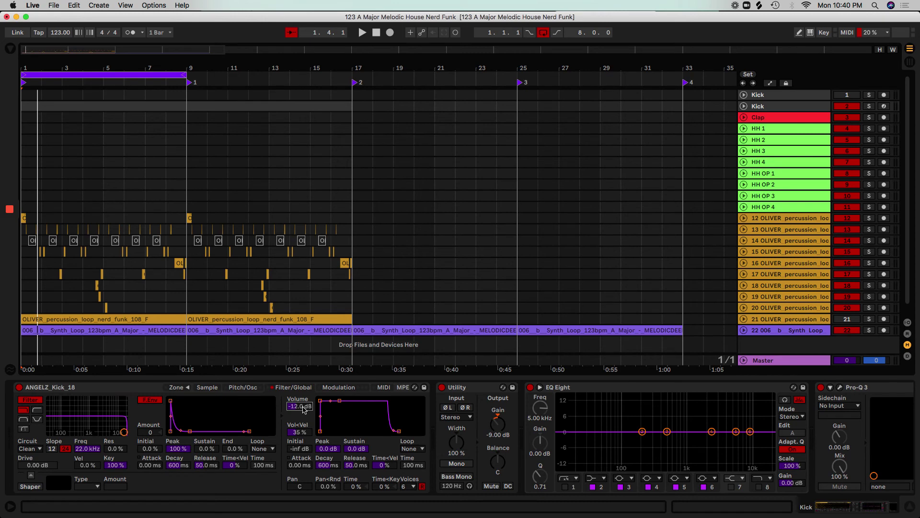
pyautogui.press('space')
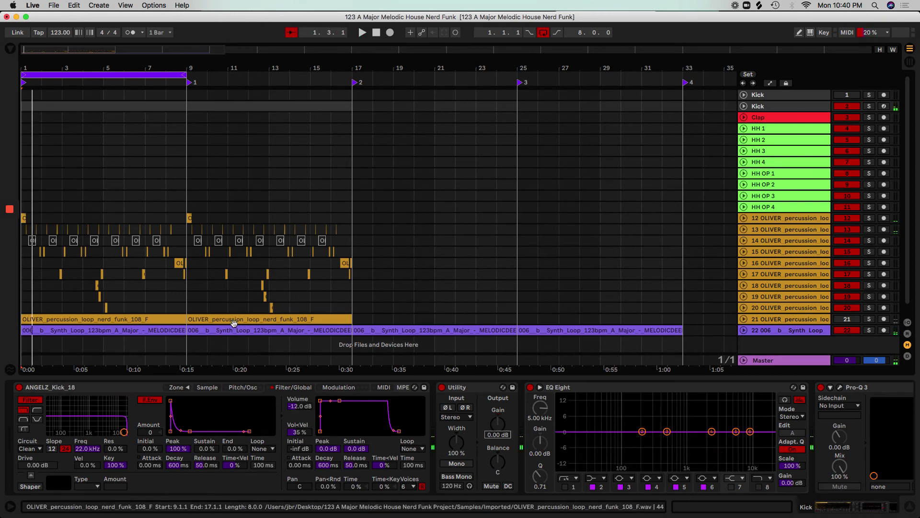
# - Inspect the device chain on synth loop track 22 and close the device view
pyautogui.press('Delete')
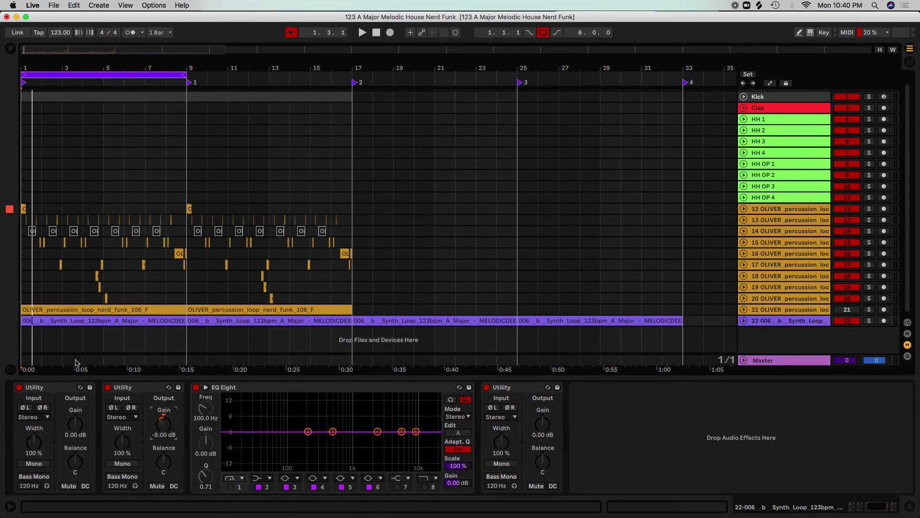
pyautogui.press('super+z')
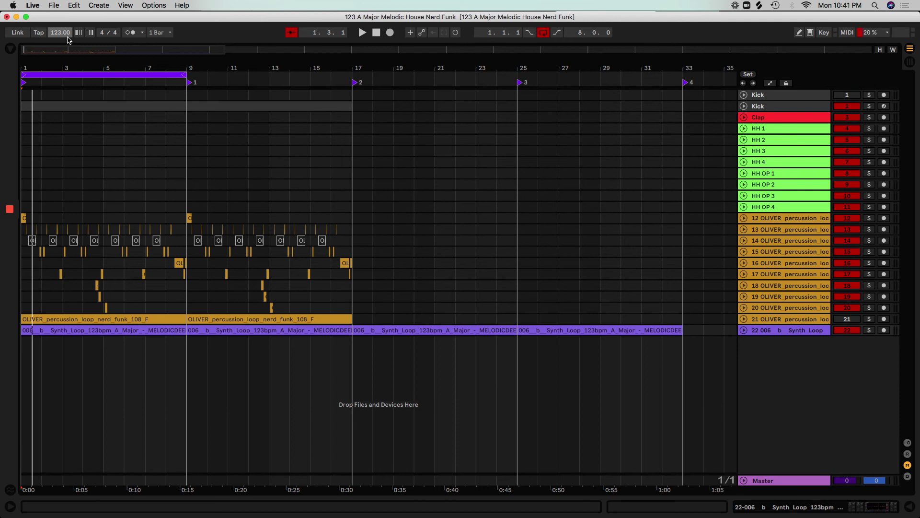
# - Play the arrangement with Follow and Loop turned off and extend the loop brace to 16 bars, ending at bar 17
pyautogui.press('space')
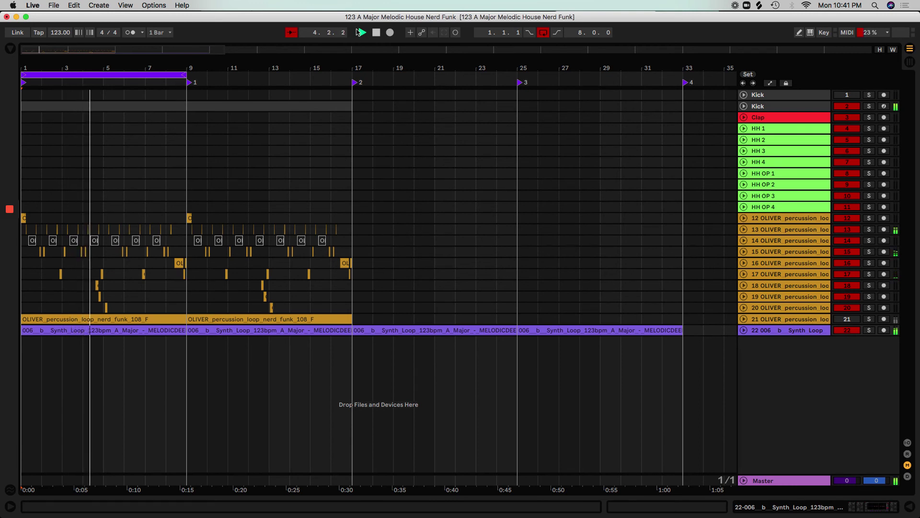
pyautogui.click(291, 33)
pyautogui.press('super+l')
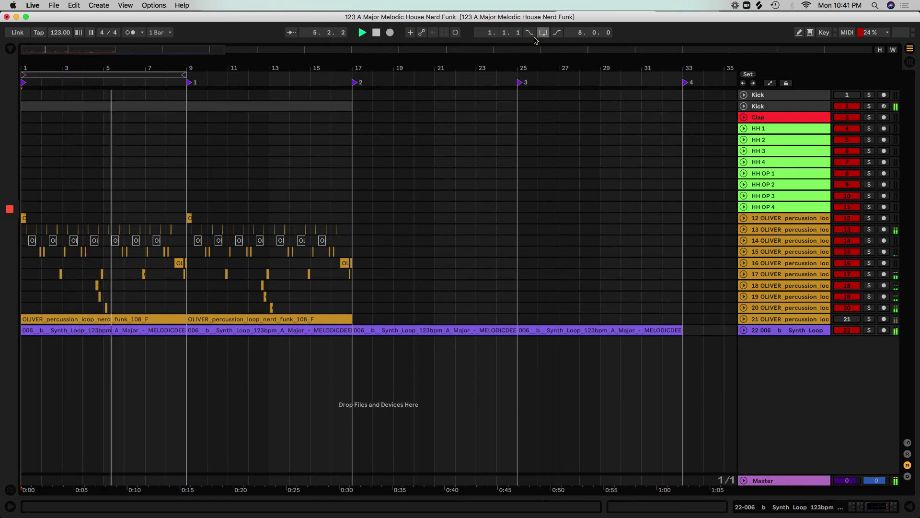
pyautogui.moveTo(185, 75); pyautogui.dragTo(350, 75)
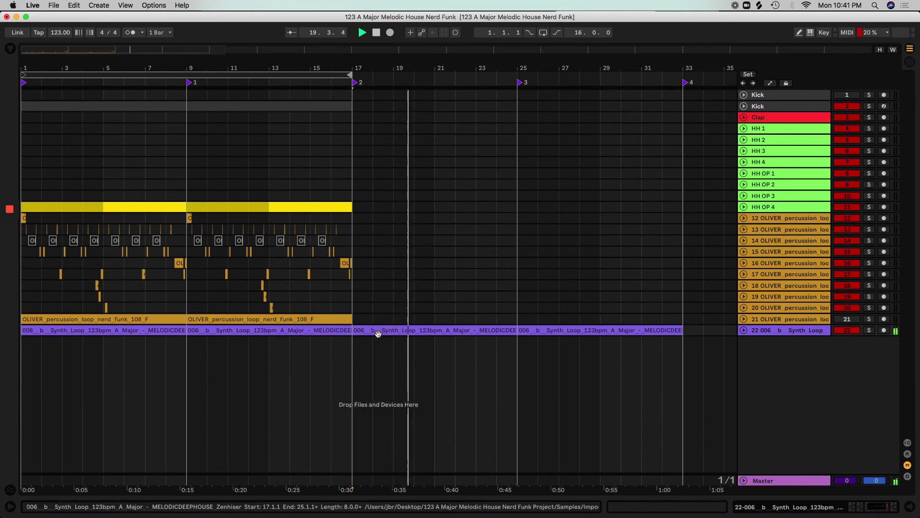
# - Select bars 18 to 33 on tracks 17 and 18, and rename the locator at bar 33 as Drop
pyautogui.moveTo(373, 284); pyautogui.dragTo(683, 281)
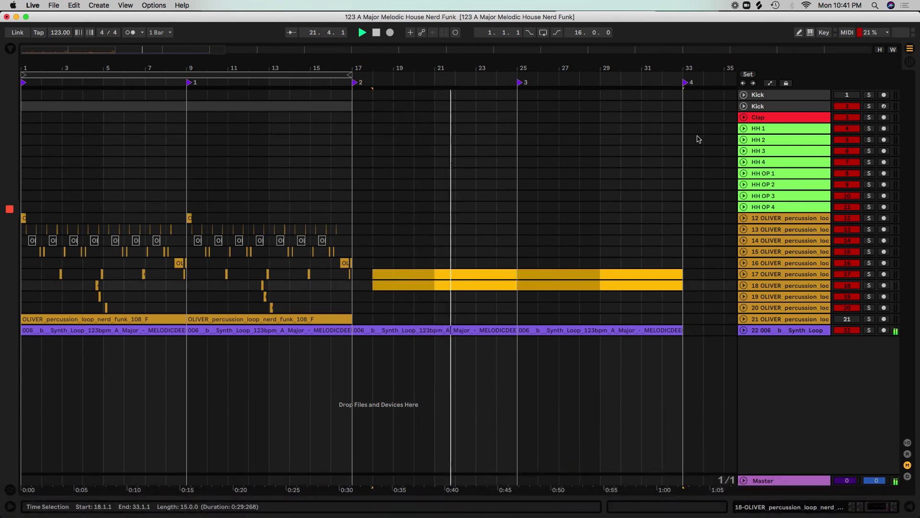
pyautogui.rightClick(692, 84)
pyautogui.click(701, 100)
pyautogui.write('Drop')
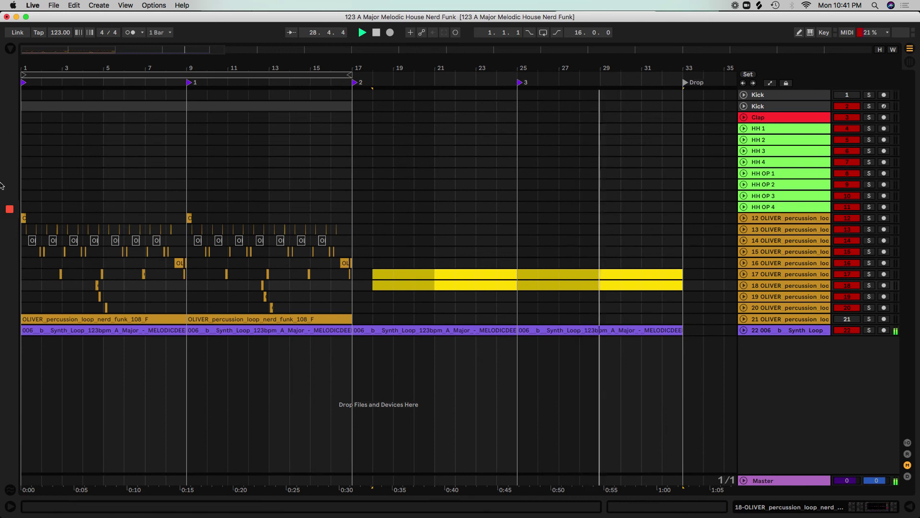
pyautogui.moveTo(9, 209)
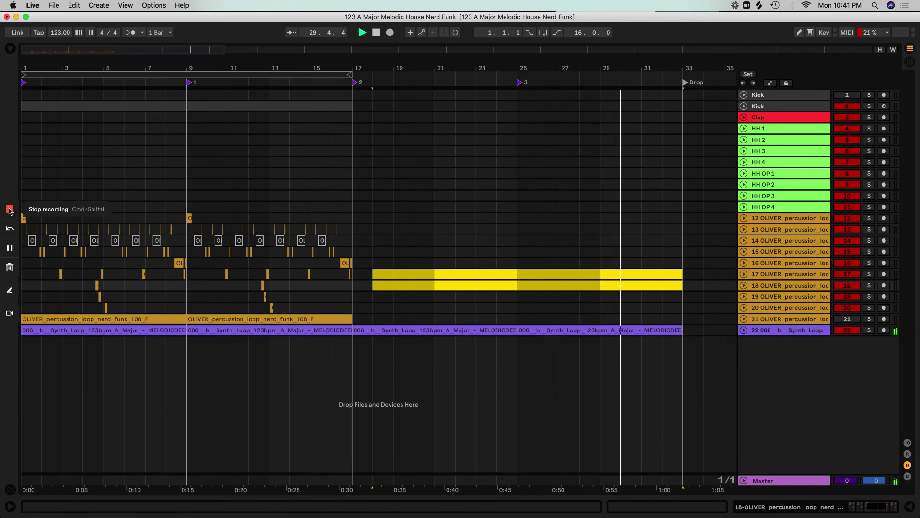